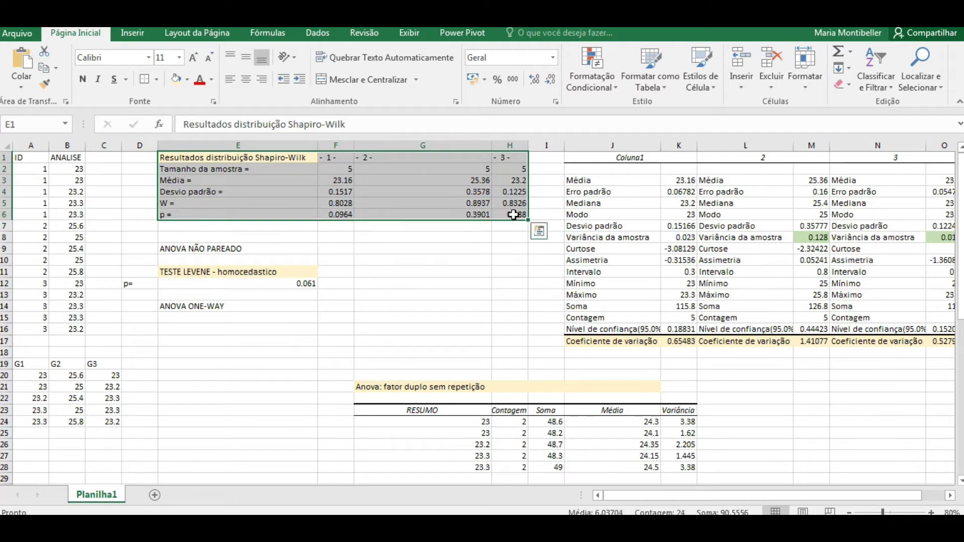
# Review the Shapiro-Wilk results, the confidence level and coefficient of variation rows, and the Levene test and ANOVA labels
pyautogui.moveTo(263, 226); pyautogui.dragTo(513, 215)
pyautogui.click(442, 296)
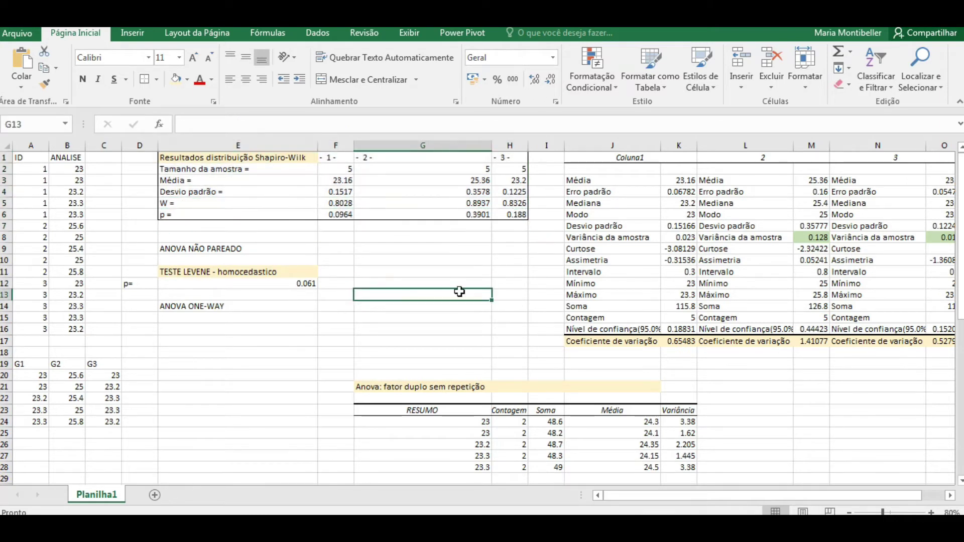
pyautogui.moveTo(591, 341); pyautogui.dragTo(944, 330)
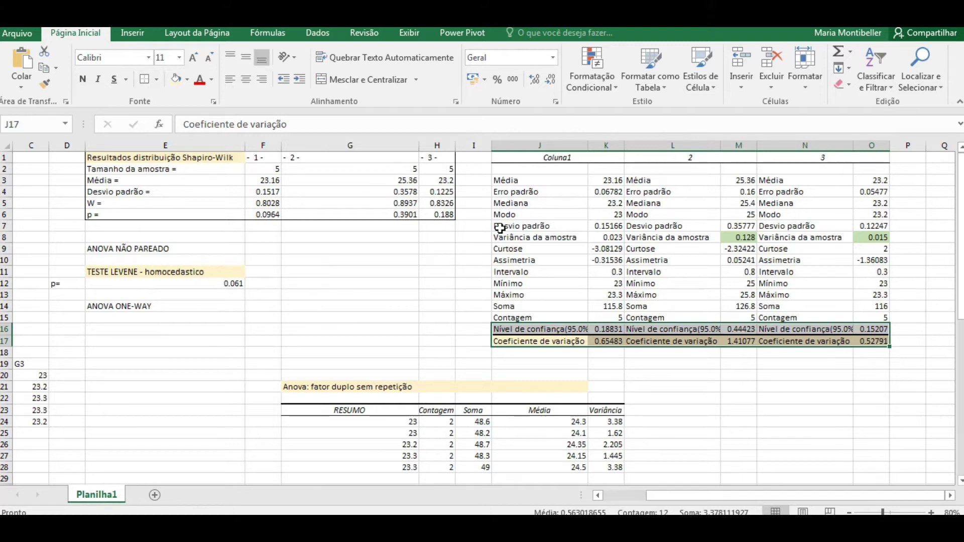
pyautogui.click(871, 356)
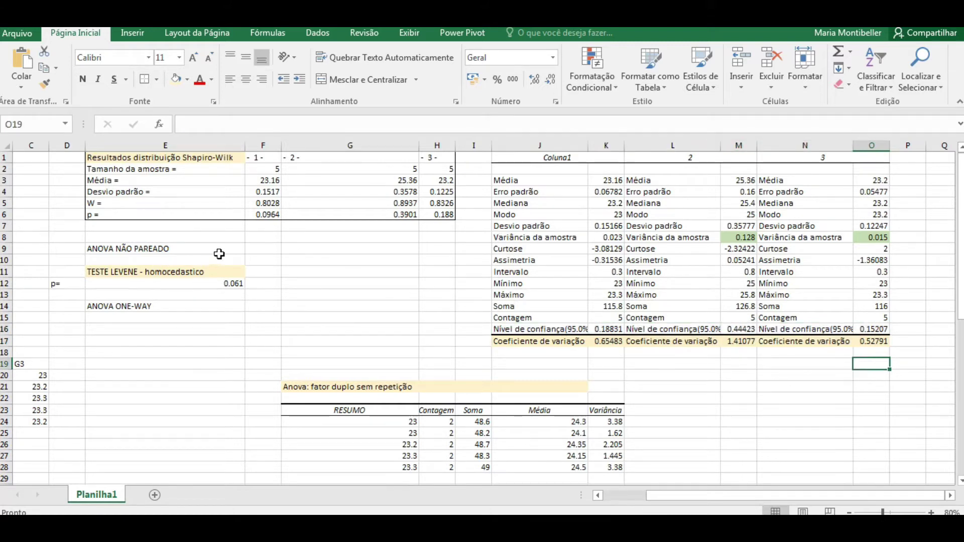
pyautogui.click(113, 248)
pyautogui.click(145, 271)
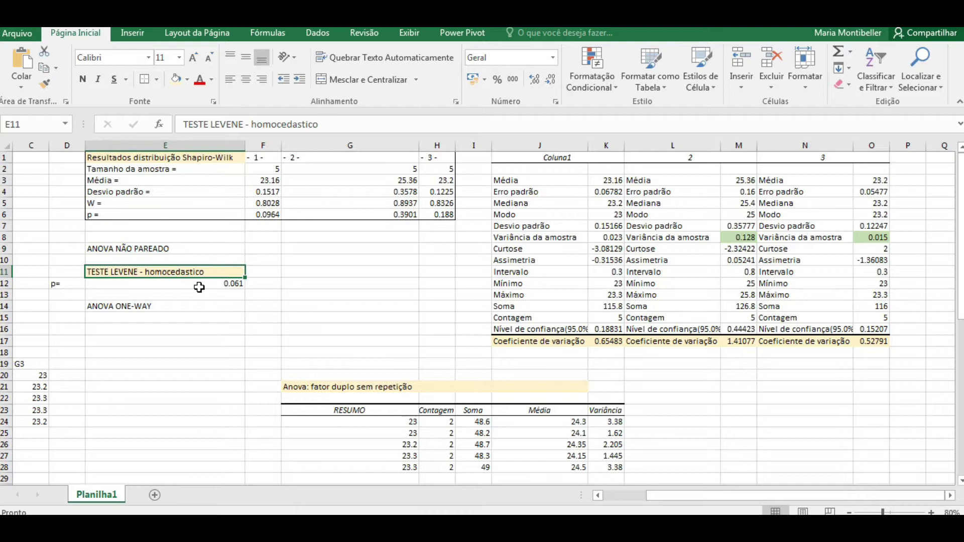
pyautogui.click(225, 307)
# Examine the Colunas row of the two-factor ANOVA table and the variation sources table with its Tukey comparisons
pyautogui.scroll(-6, 478, 366)
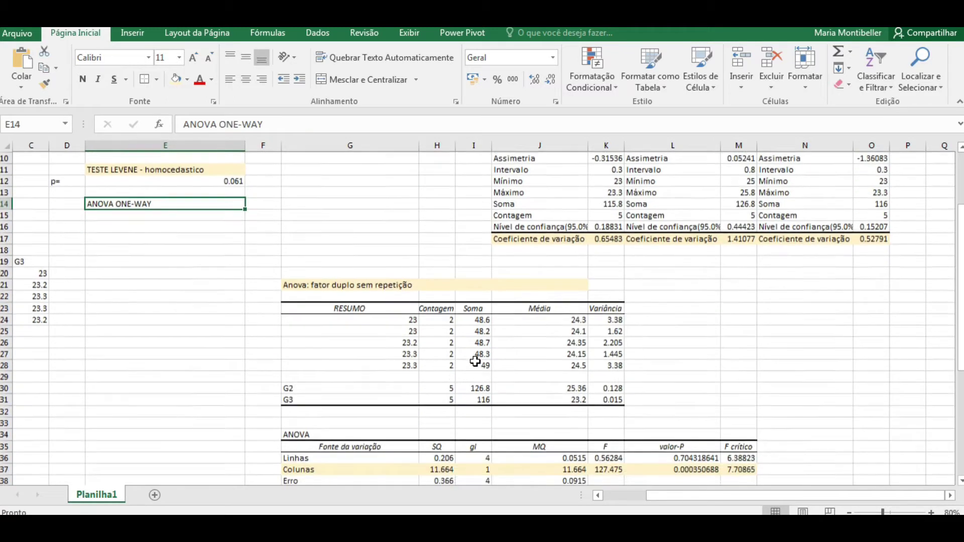
pyautogui.moveTo(307, 369); pyautogui.dragTo(751, 366)
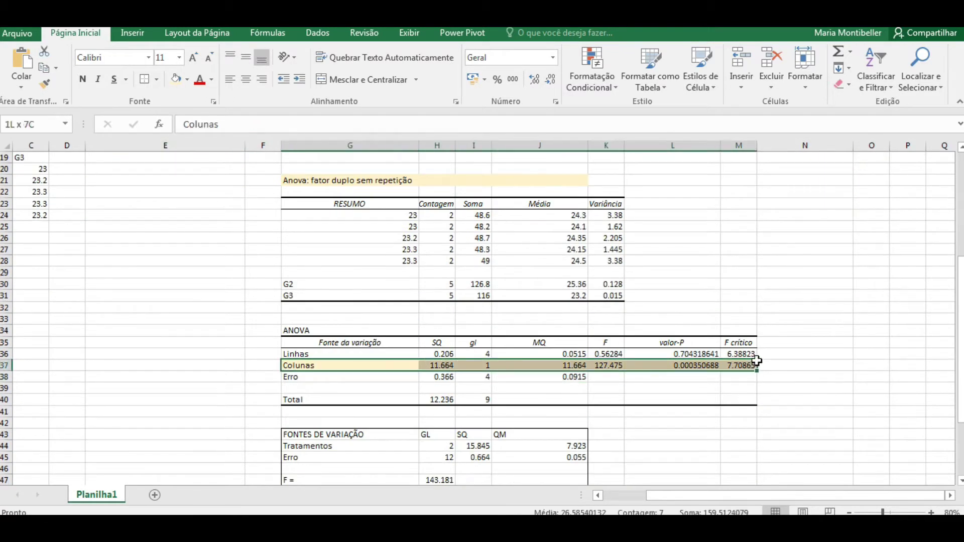
pyautogui.click(793, 318)
pyautogui.scroll(-3, 549, 375)
pyautogui.scroll(-2, 548, 375)
pyautogui.moveTo(370, 264); pyautogui.dragTo(550, 413)
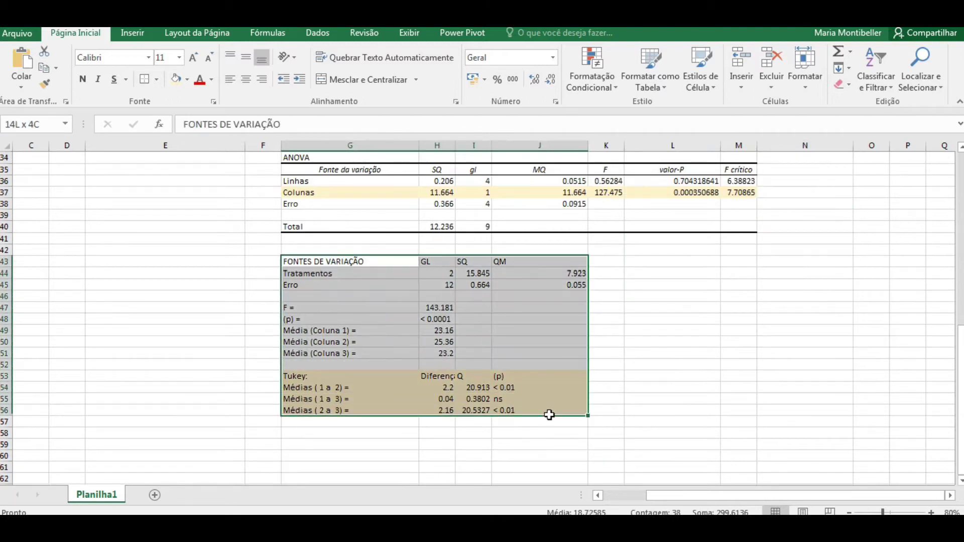
pyautogui.click(478, 441)
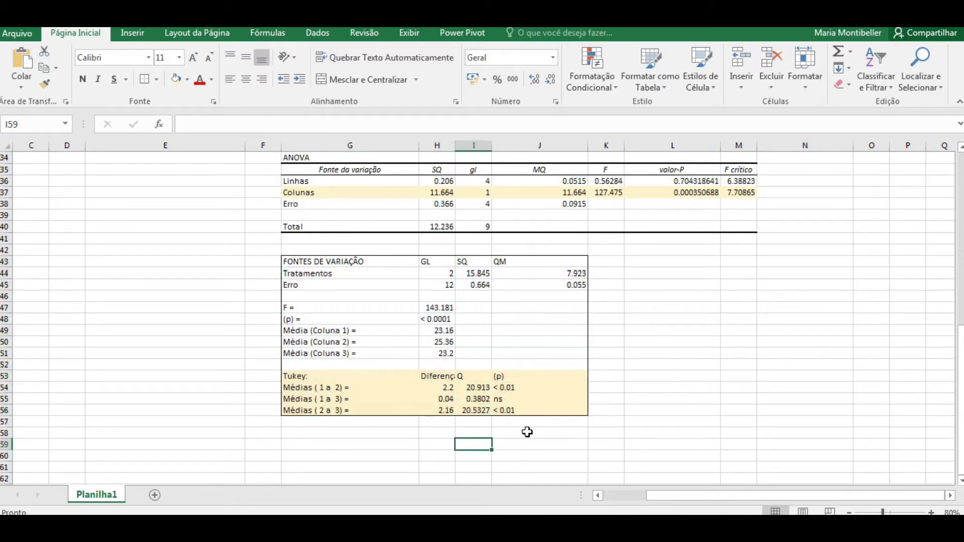
pyautogui.scroll(-2, 602, 321)
pyautogui.hscroll(-1, 602, 321)
pyautogui.click(542, 249)
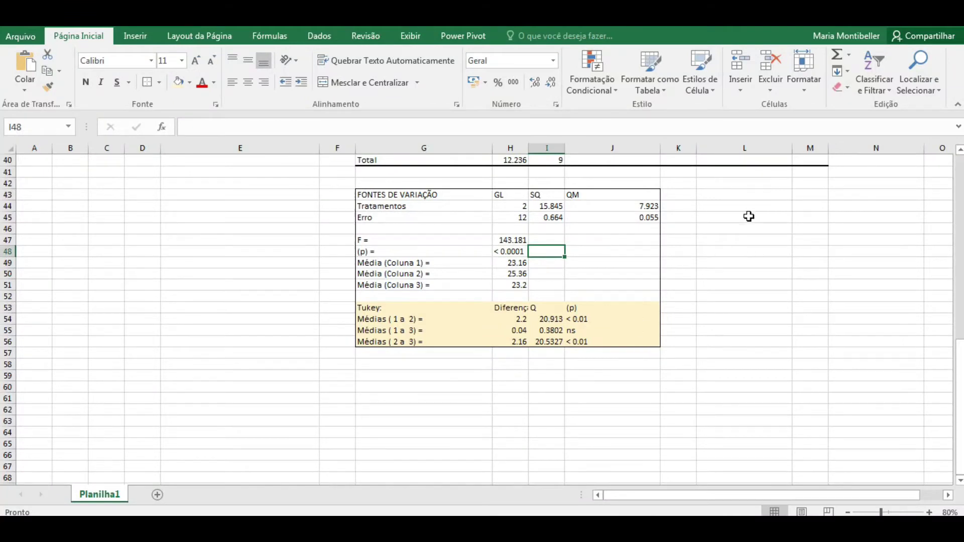
# Review the raw ID and ANALISE data in A2:B16
pyautogui.scroll(10, 686, 324)
pyautogui.scroll(3, 686, 325)
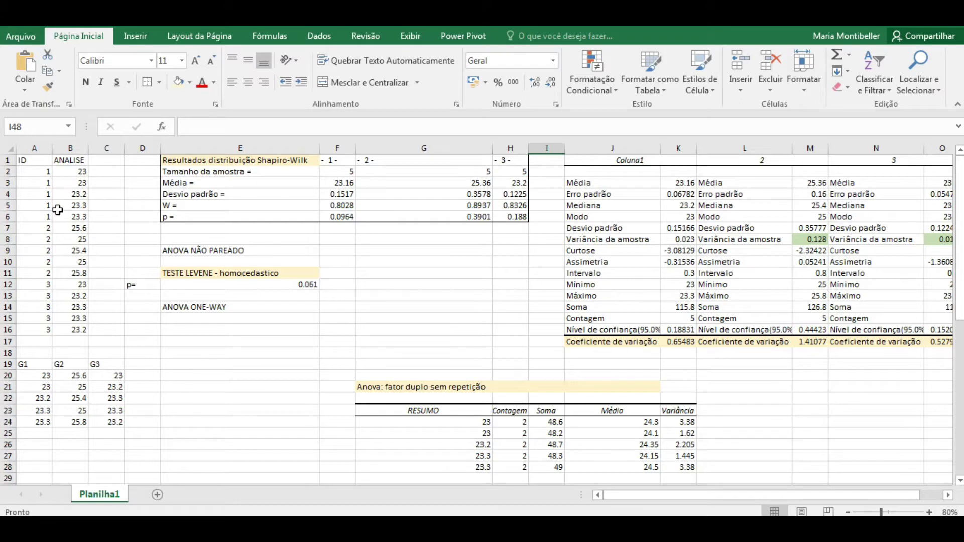
pyautogui.click(36, 174)
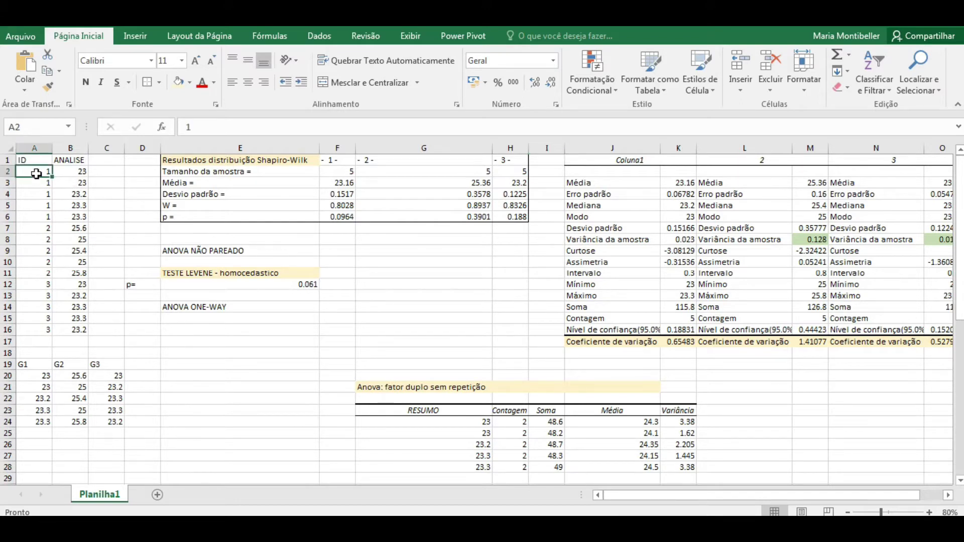
pyautogui.moveTo(36, 174); pyautogui.dragTo(76, 328)
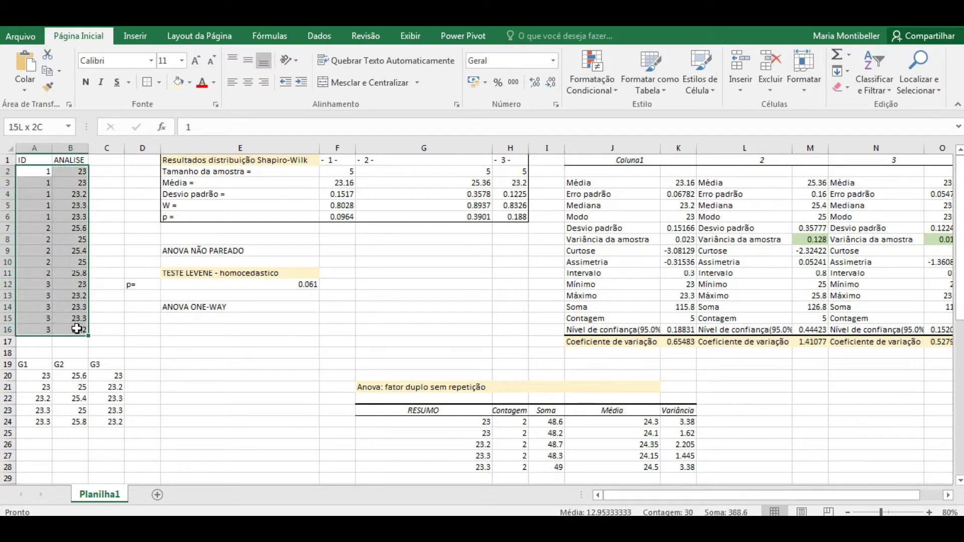
pyautogui.click(143, 340)
# Copy the G1, G2 and G3 values in A20:C24 and paste them into OriginPro's empty worksheet from row 1 of column A
pyautogui.scroll(-3, 102, 300)
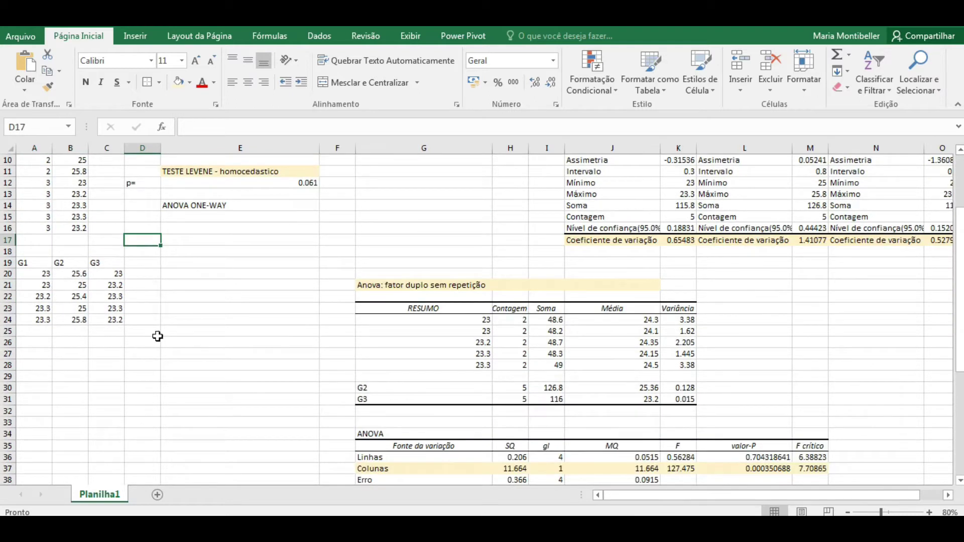
pyautogui.moveTo(31, 274); pyautogui.dragTo(118, 316)
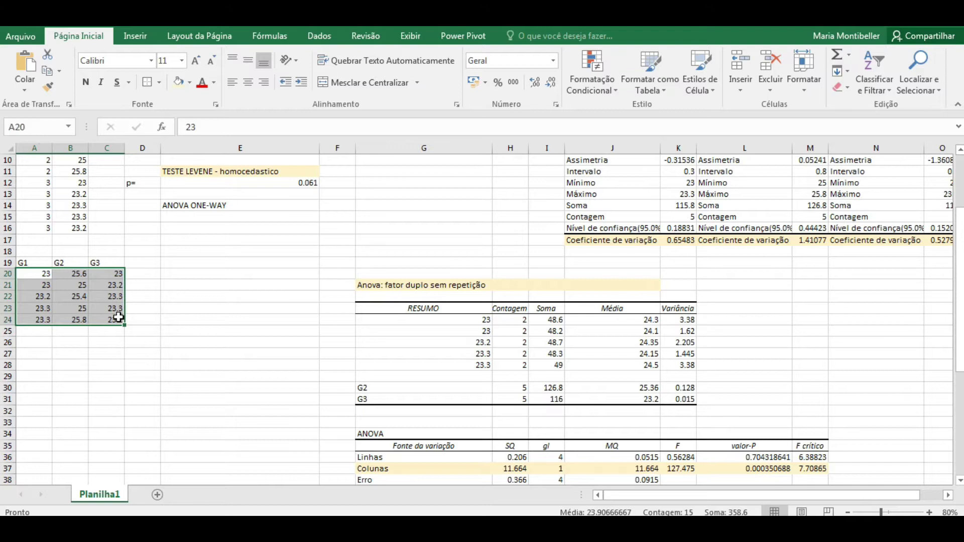
pyautogui.hotkey('ctrl', 'c')
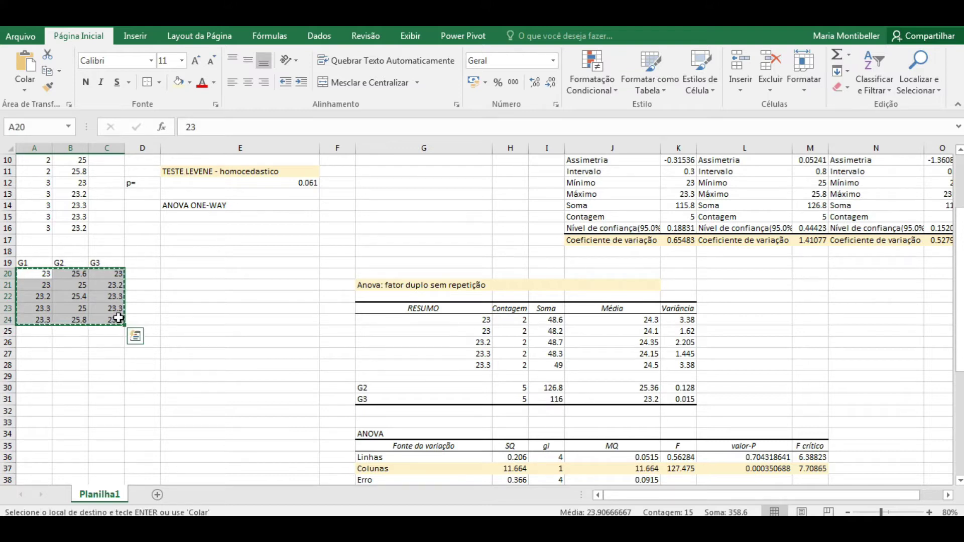
pyautogui.hotkey('alt', 'Tab')
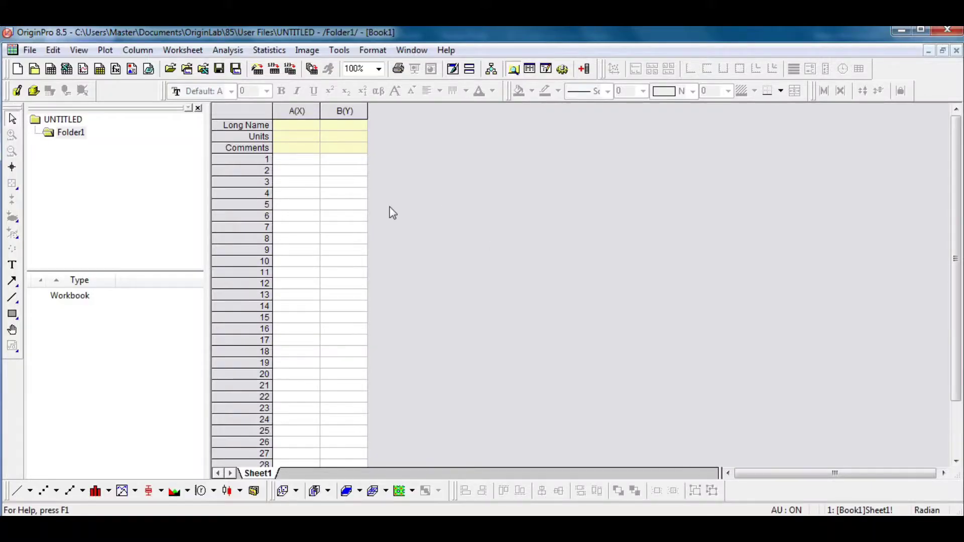
pyautogui.click(290, 159)
pyautogui.hotkey('ctrl', 'v')
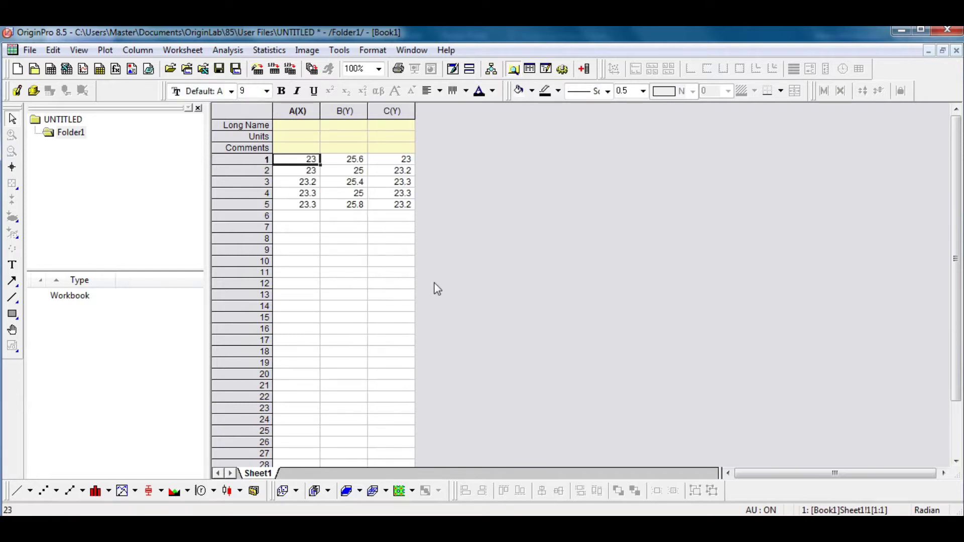
pyautogui.click(392, 110)
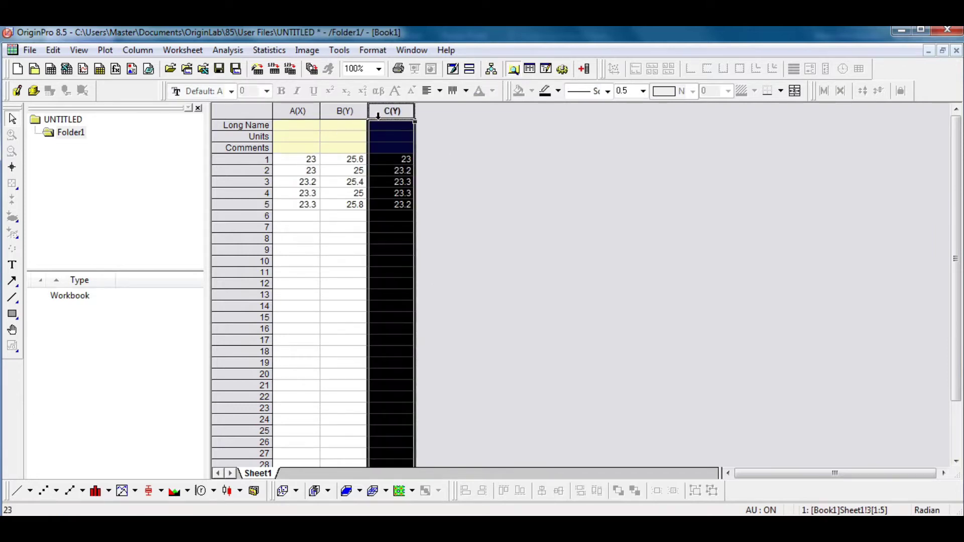
pyautogui.click(531, 168)
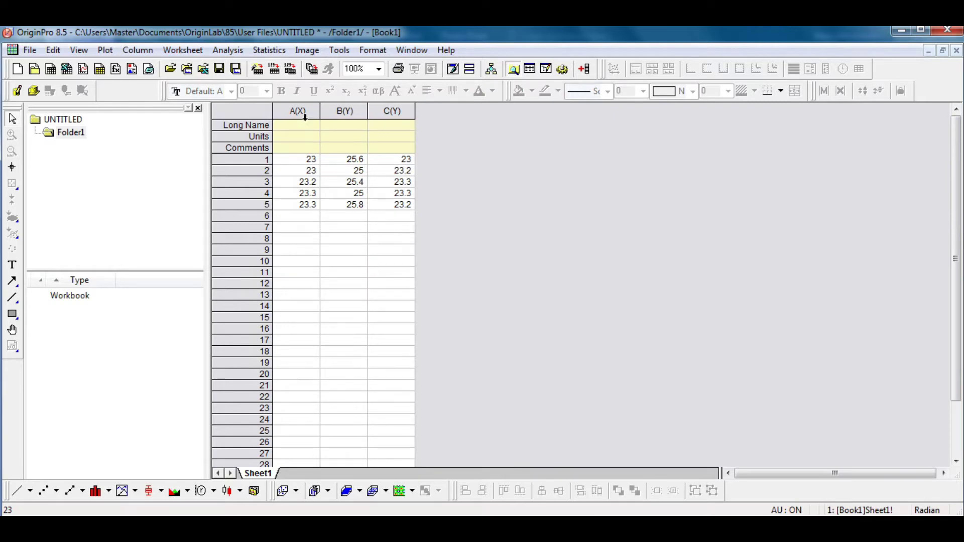
# Start descriptive Statistics on Columns and include the Lower and Upper 95% CI of Mean in the quantities to compute
pyautogui.click(269, 50)
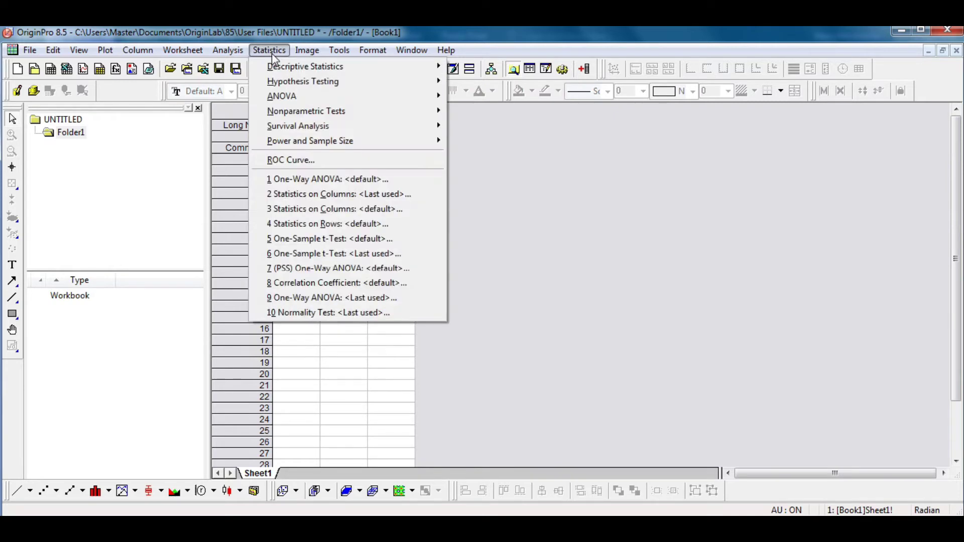
pyautogui.moveTo(272, 65)
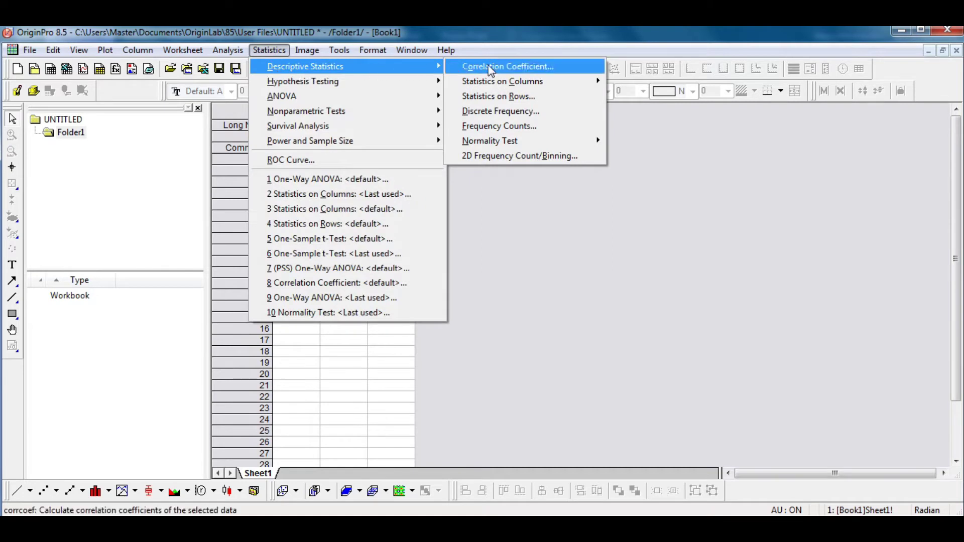
pyautogui.moveTo(508, 80)
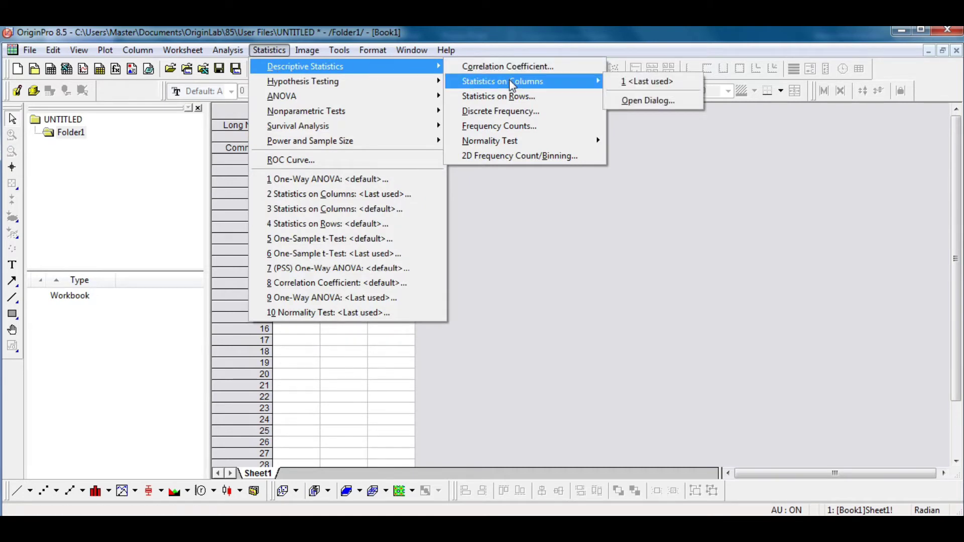
pyautogui.click(631, 102)
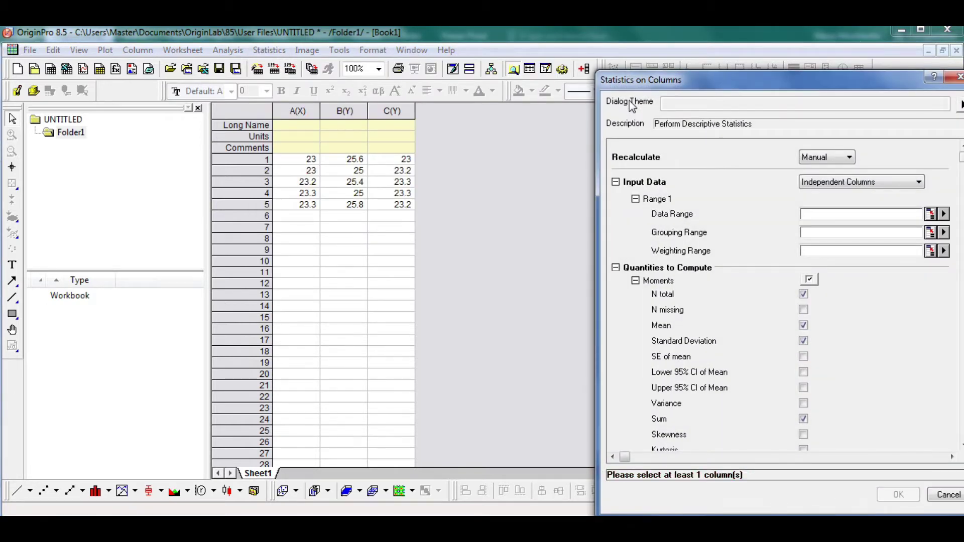
pyautogui.moveTo(800, 87); pyautogui.dragTo(617, 67)
pyautogui.scroll(-1, 650, 323)
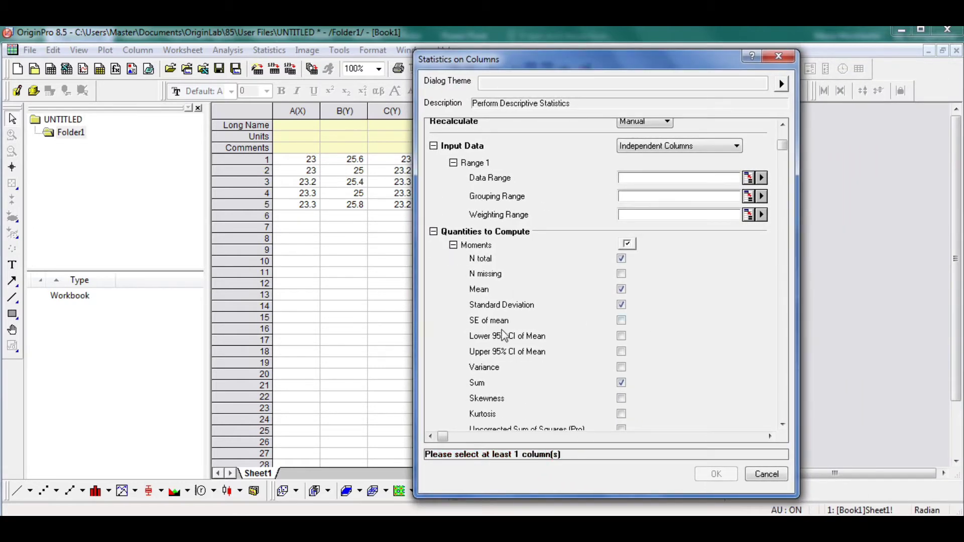
pyautogui.click(621, 335)
pyautogui.click(621, 352)
# Set the data range to rows 1 to 5 of columns A to C and compute the column statistics
pyautogui.click(747, 178)
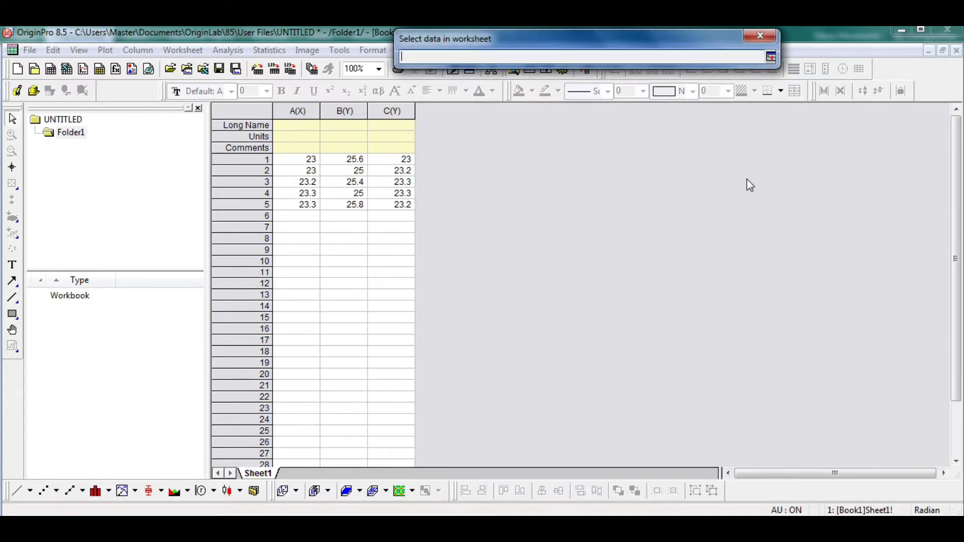
pyautogui.moveTo(310, 163); pyautogui.dragTo(400, 204)
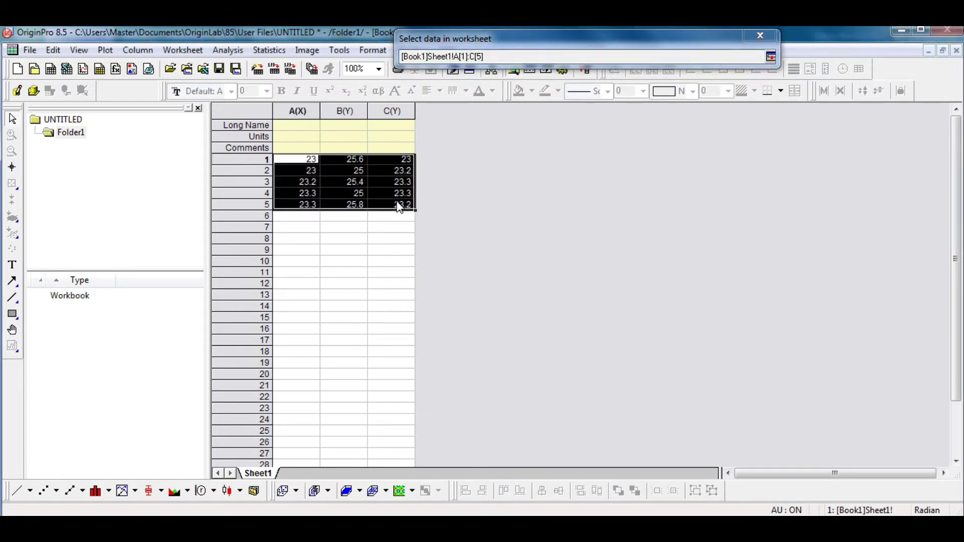
pyautogui.click(771, 57)
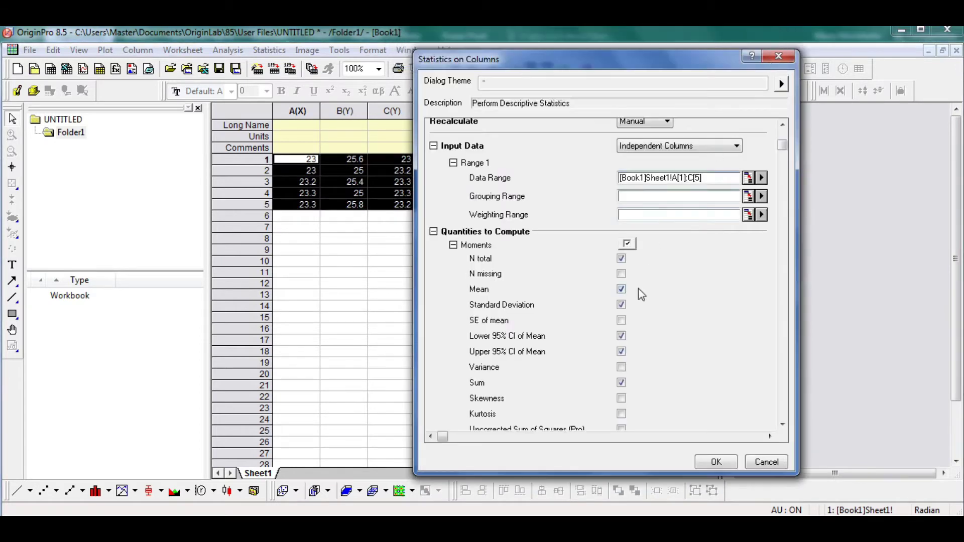
pyautogui.scroll(-1, 658, 218)
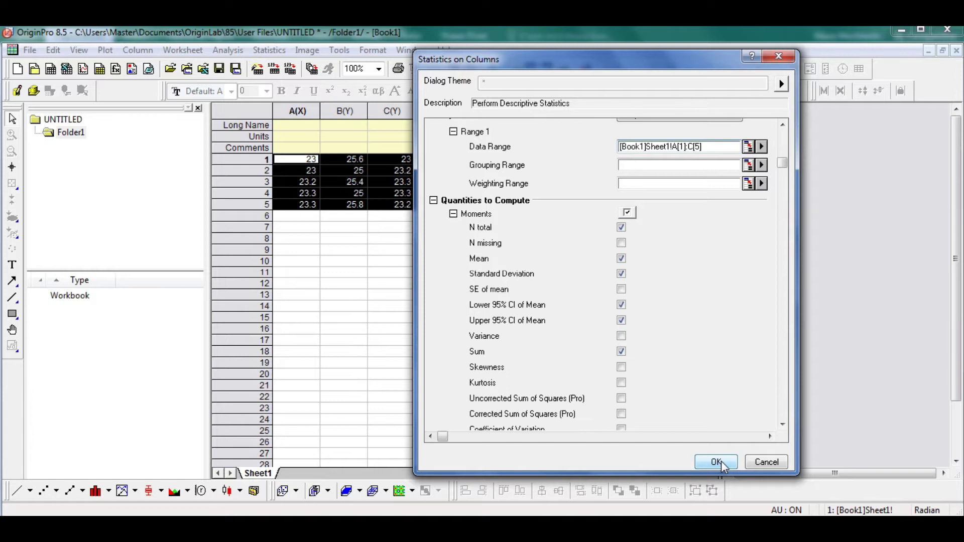
pyautogui.click(718, 461)
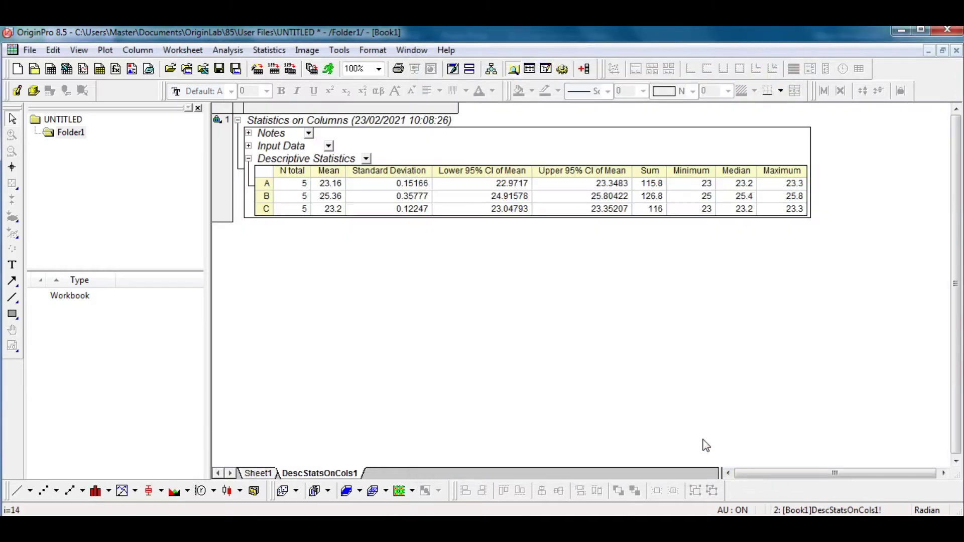
# Copy the lower and upper 95% CI values for all three columns and paste them beside the column means in Excel at I49
pyautogui.click(341, 187)
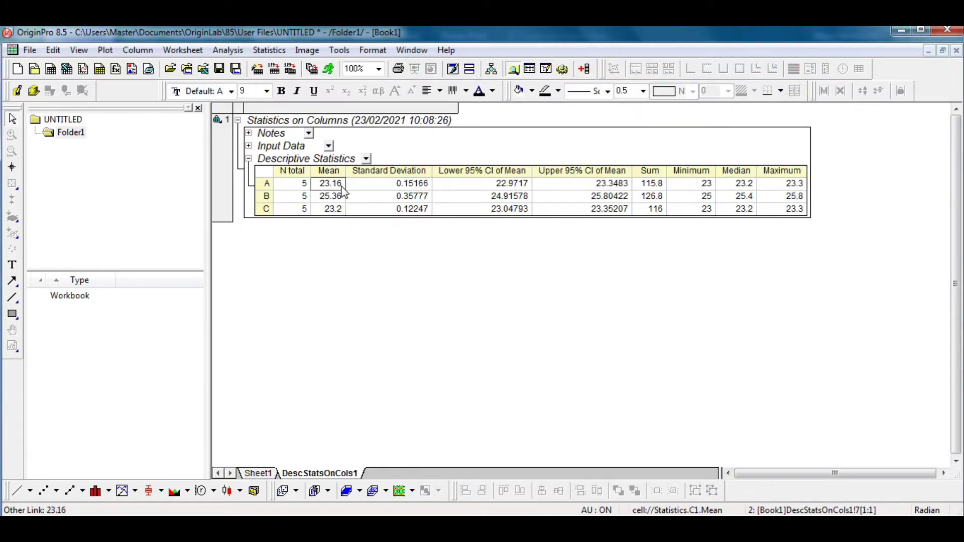
pyautogui.moveTo(501, 189); pyautogui.dragTo(573, 216)
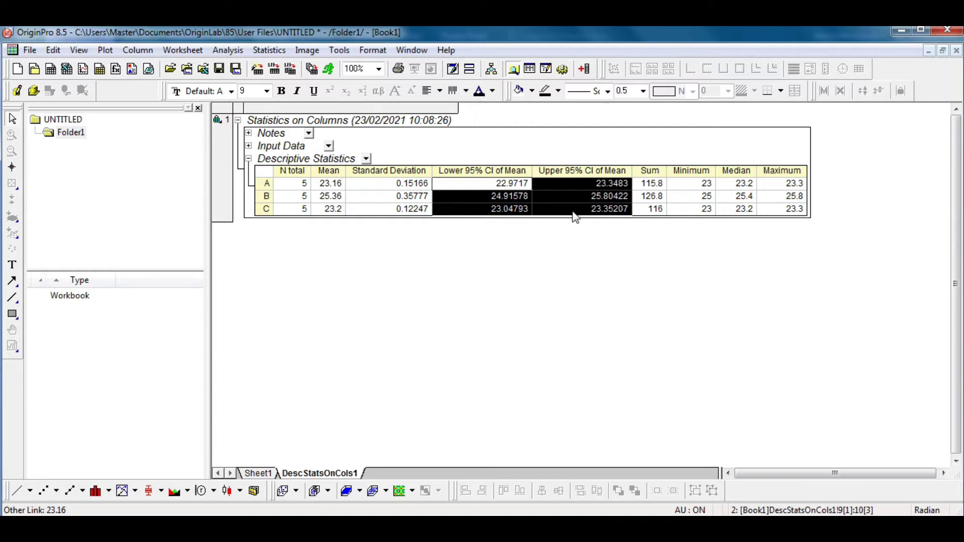
pyautogui.rightClick(567, 215)
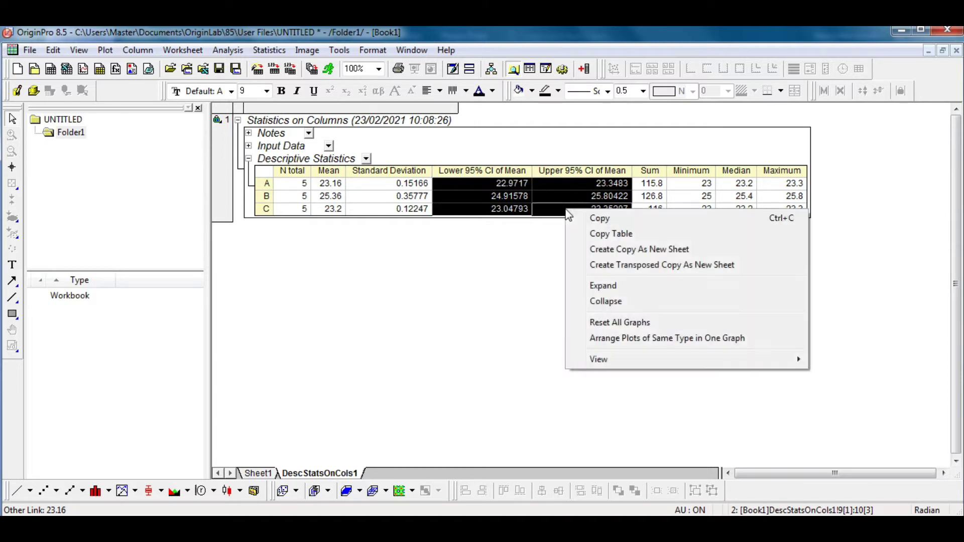
pyautogui.click(595, 221)
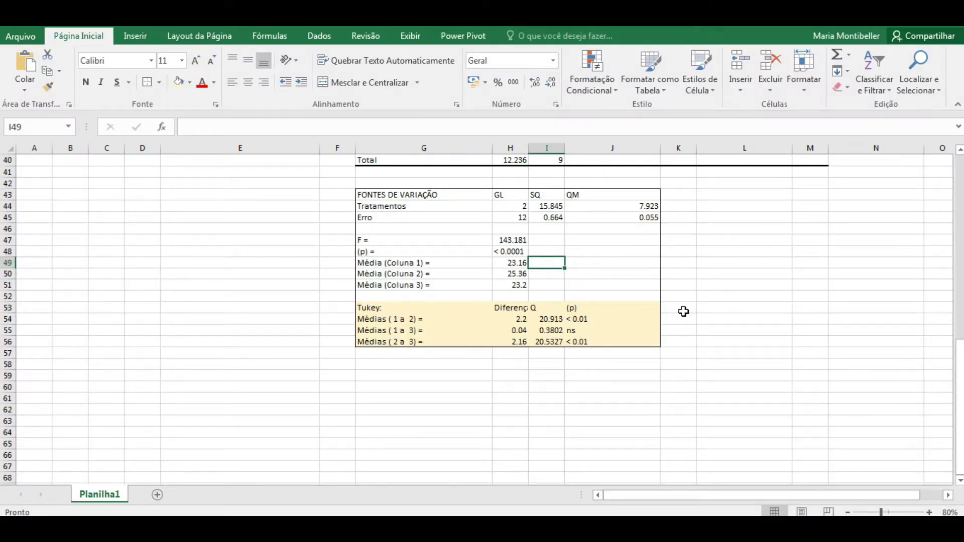
pyautogui.hotkey('ctrl', 'v')
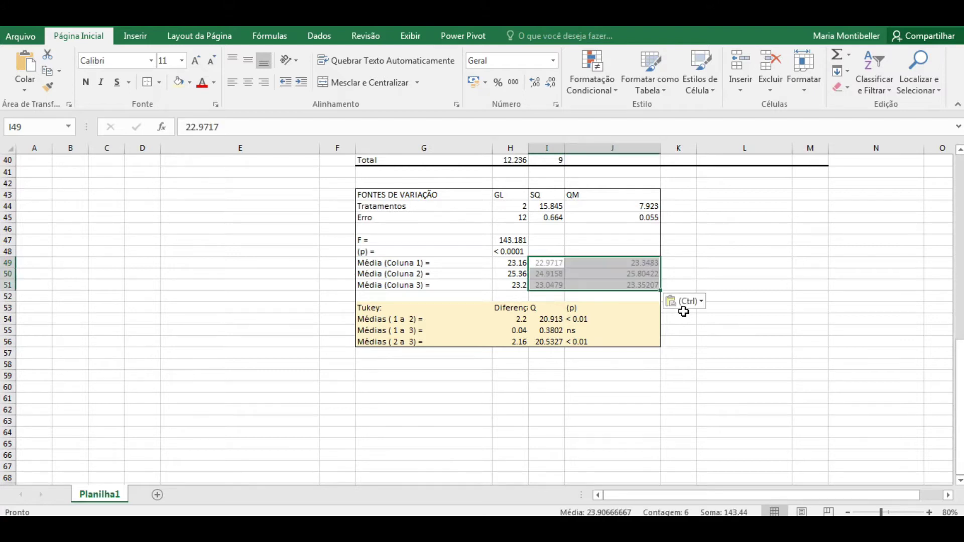
pyautogui.click(546, 253)
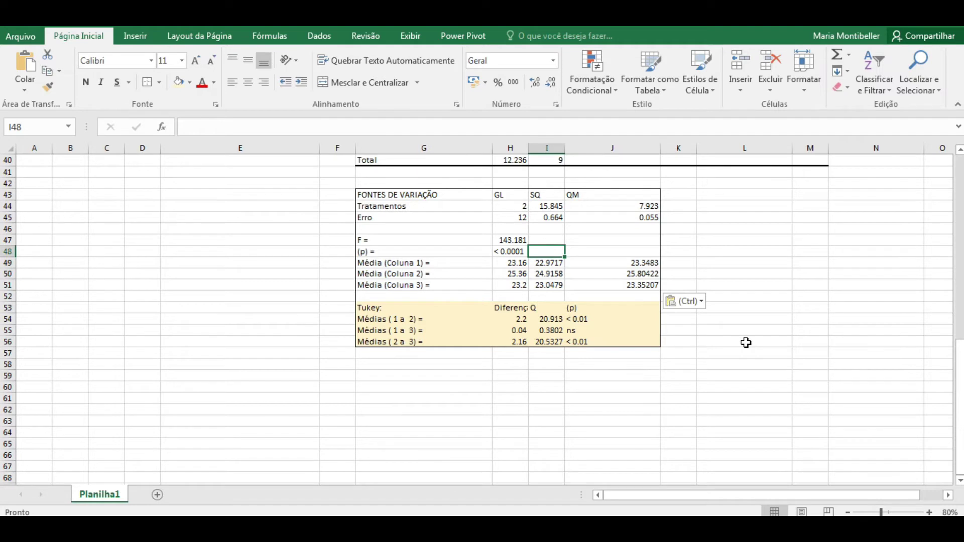
pyautogui.write('i')
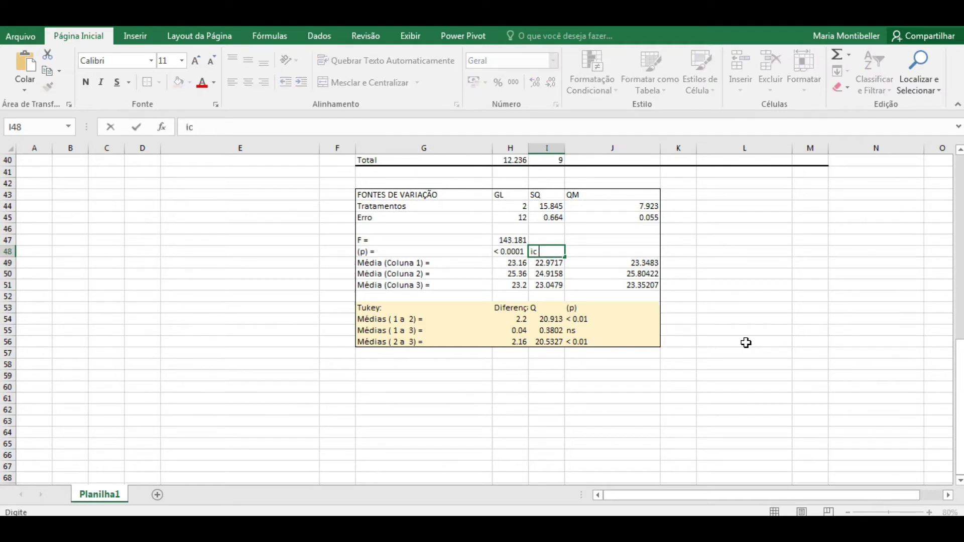
pyautogui.write('c')
pyautogui.press('BackSpace')
pyautogui.press('BackSpace')
pyautogui.press('Tab')
pyautogui.press('Left')
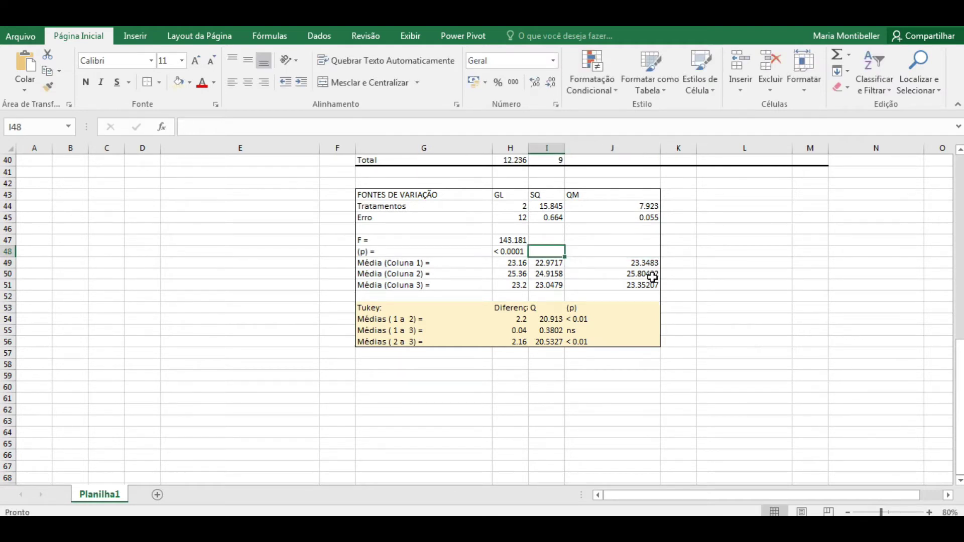
# Label I48 as "IC SUO 95%" and J48 as "IC INF 95%", and autofit the width of column I
pyautogui.write('i')
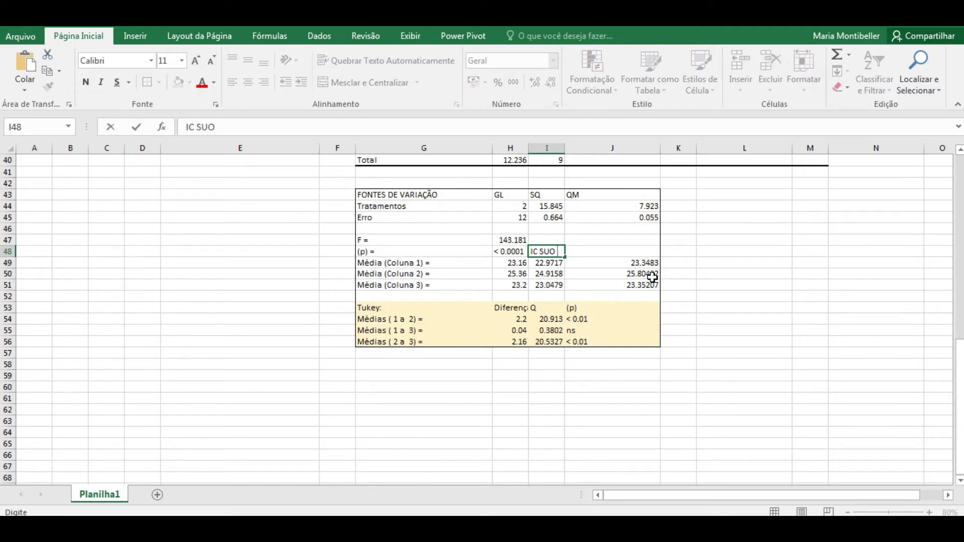
pyautogui.press('Tab')
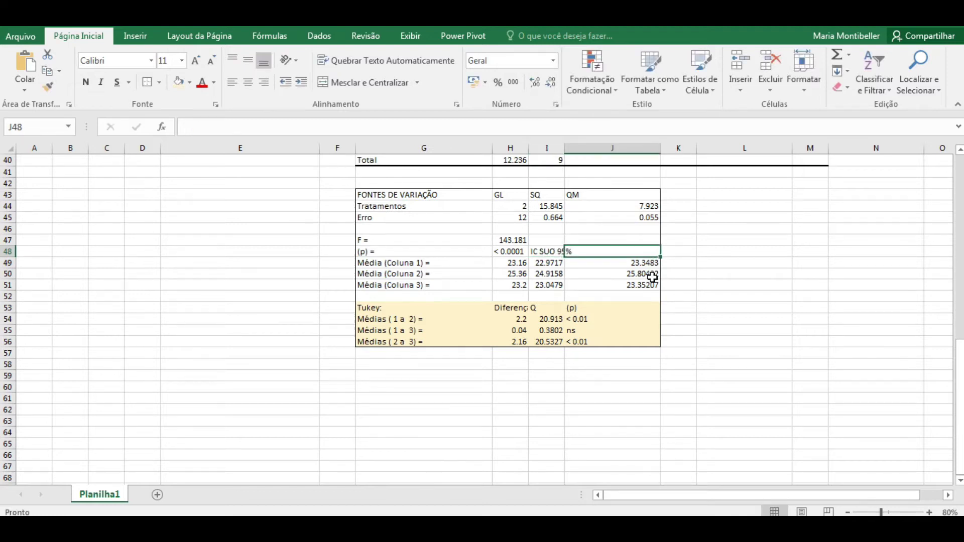
pyautogui.write('IC INF 95%')
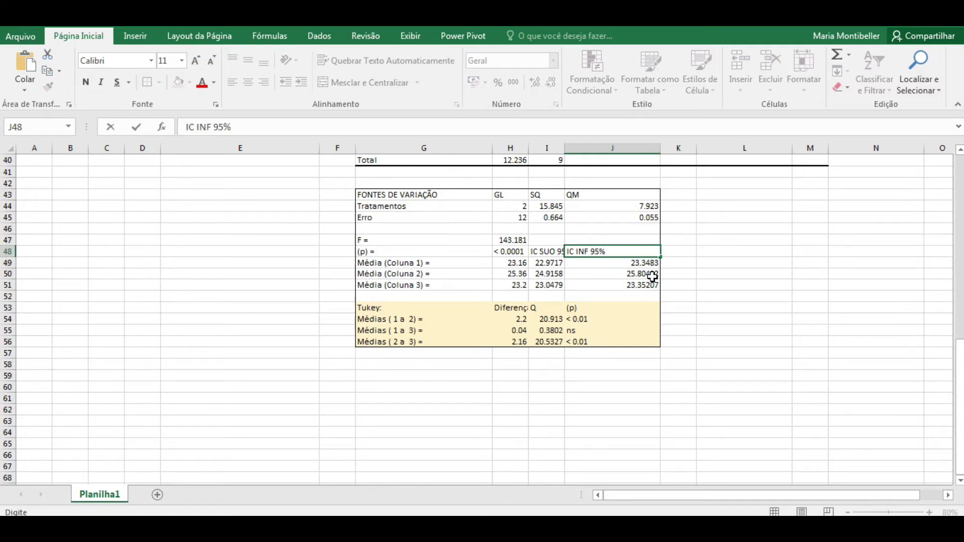
pyautogui.click(709, 256)
pyautogui.doubleClick(566, 149)
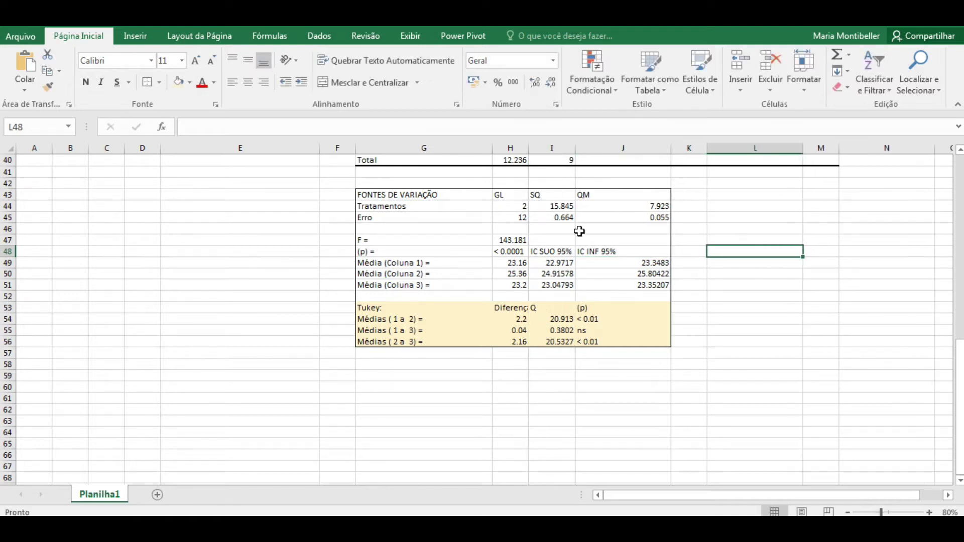
pyautogui.moveTo(416, 262); pyautogui.dragTo(631, 287)
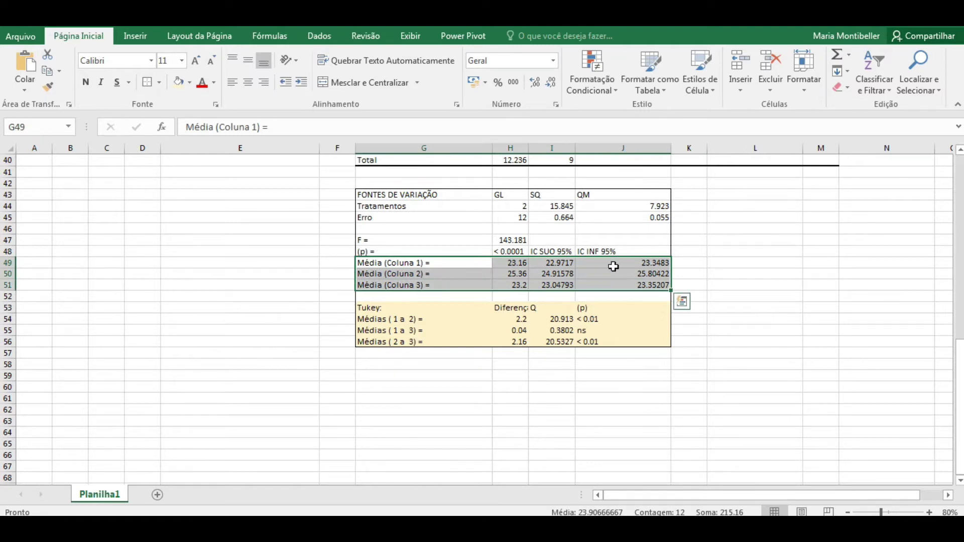
pyautogui.moveTo(562, 251); pyautogui.dragTo(617, 252)
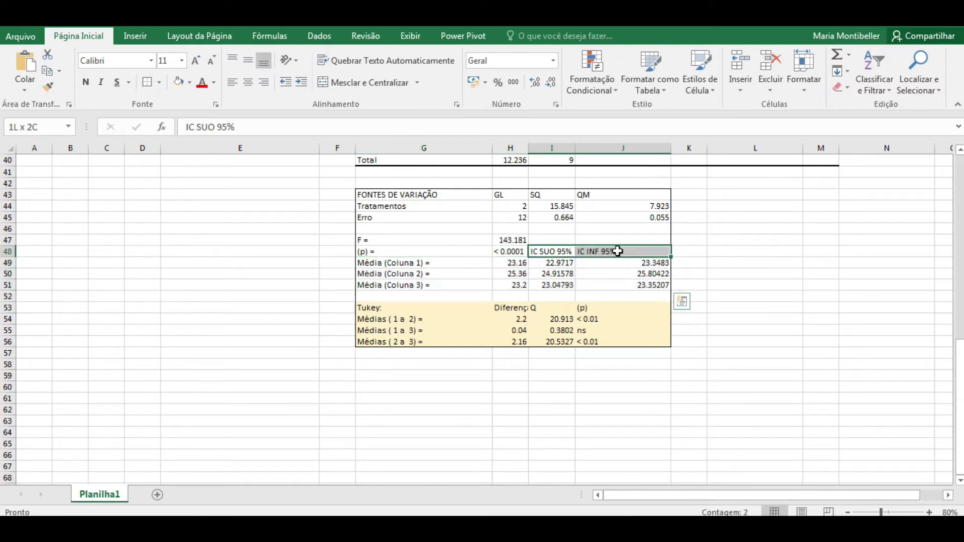
pyautogui.click(577, 300)
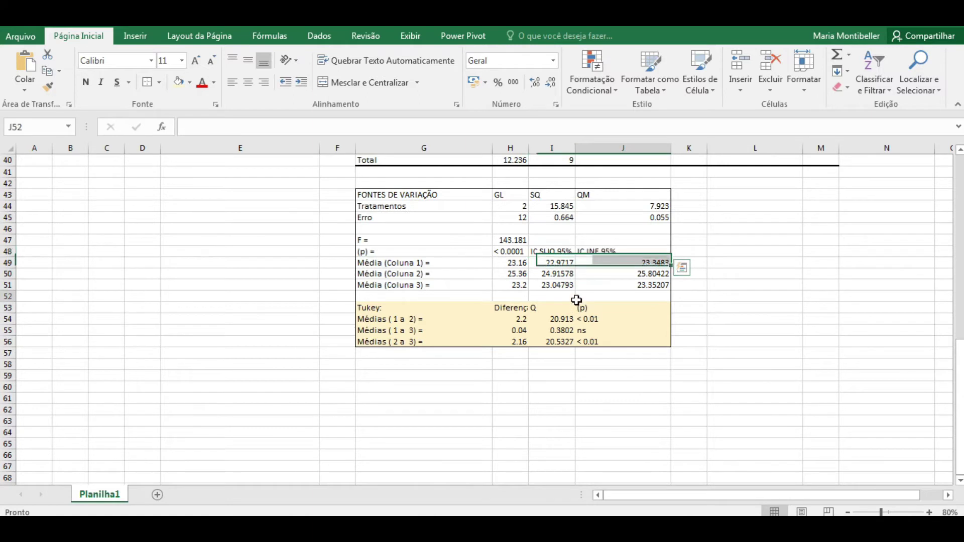
# Calculate in K49 the difference between the Coluna 1 mean and its first confidence limit with =H49-I49
pyautogui.scroll(1, 687, 328)
pyautogui.click(689, 298)
pyautogui.write('=')
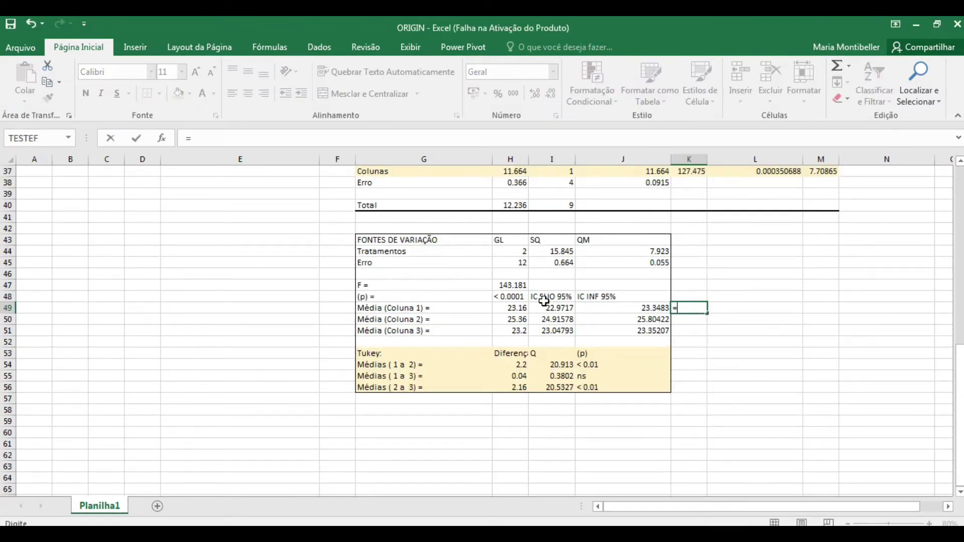
pyautogui.click(513, 311)
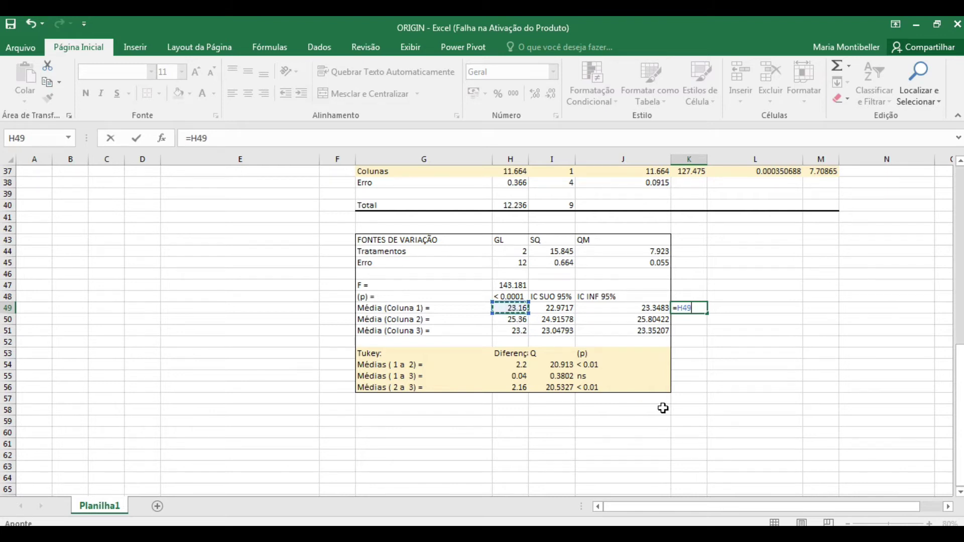
pyautogui.write('-')
pyautogui.click(549, 308)
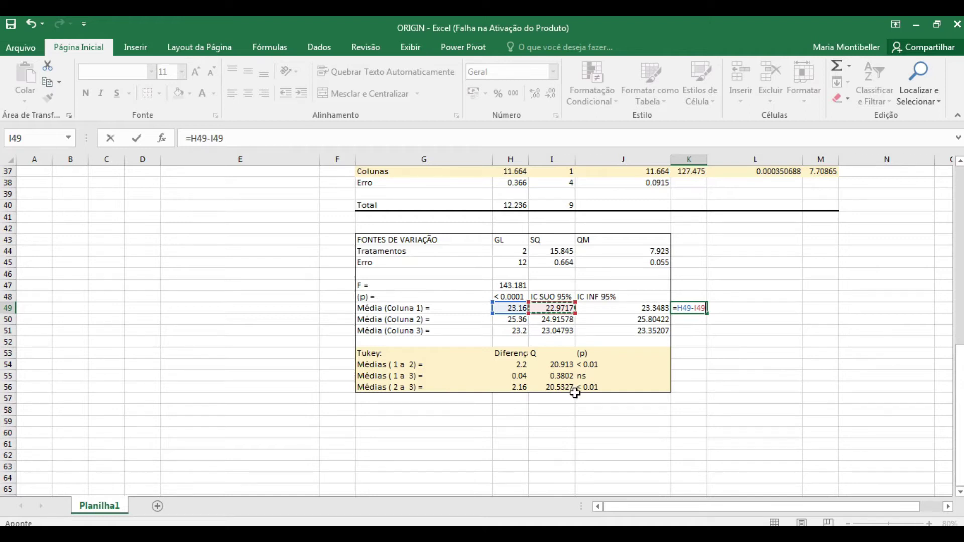
pyautogui.press('Return')
# Calculate in L49 the difference between the second confidence limit in J49 and the Coluna 1 mean in H49
pyautogui.click(736, 311)
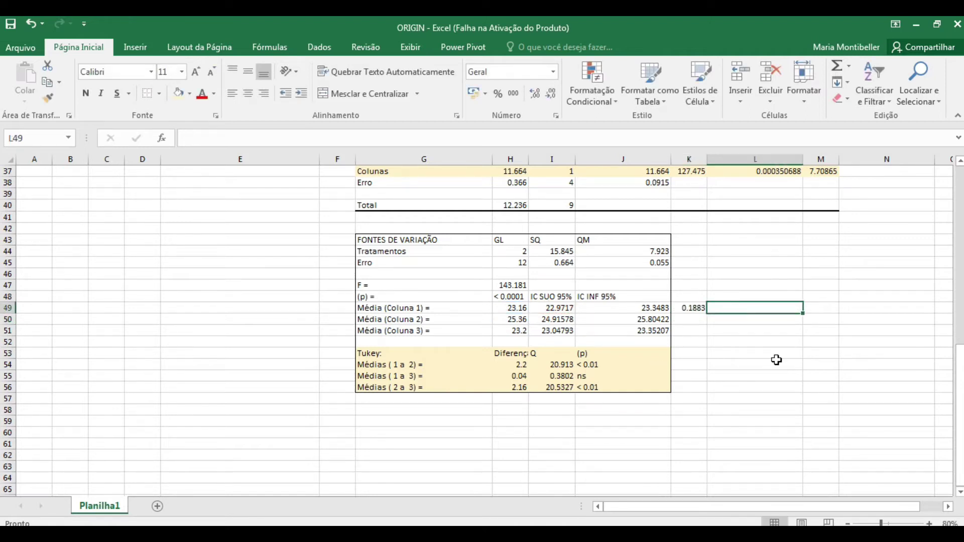
pyautogui.write('=')
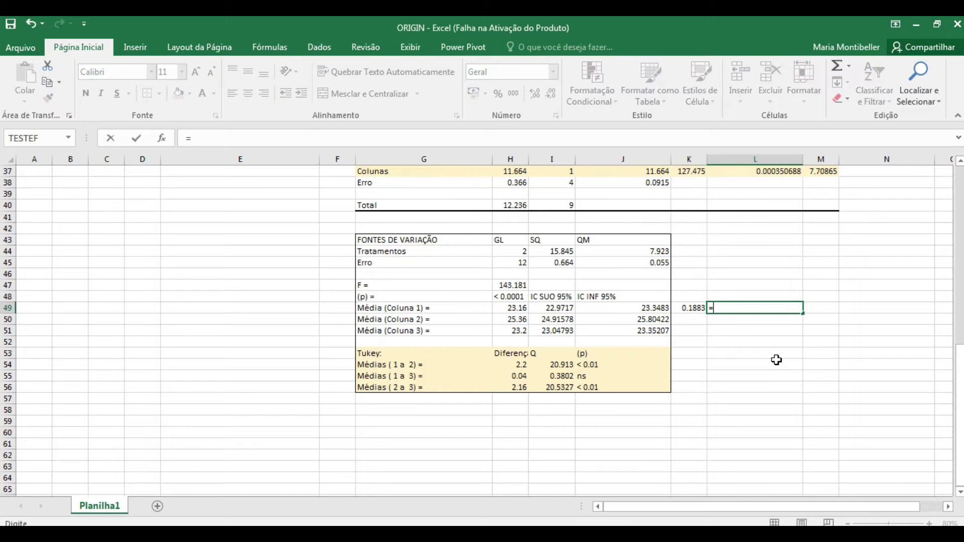
pyautogui.click(632, 310)
pyautogui.write('-')
pyautogui.click(520, 310)
pyautogui.press('Return')
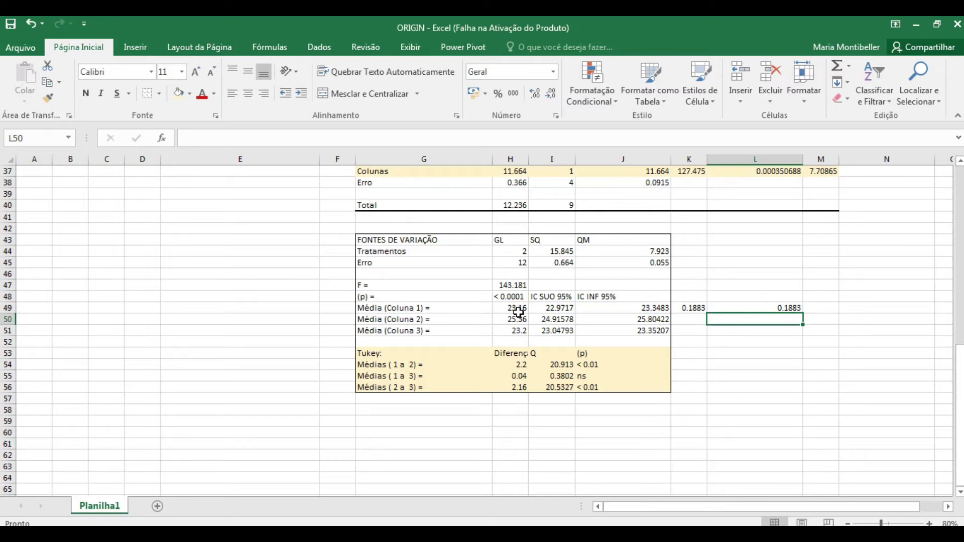
# Calculate in K50 the Coluna 2 mean in H50 minus its confidence limit in I50
pyautogui.click(686, 318)
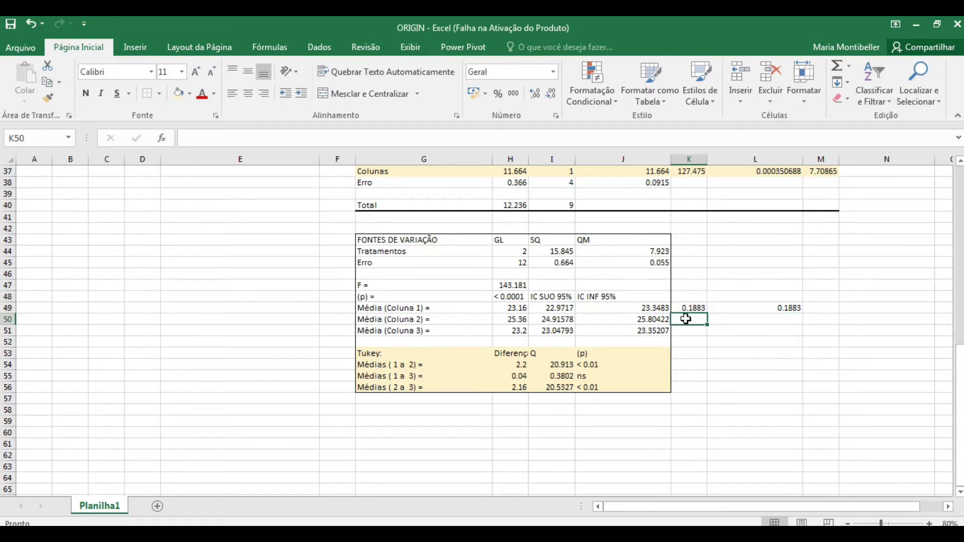
pyautogui.write('=')
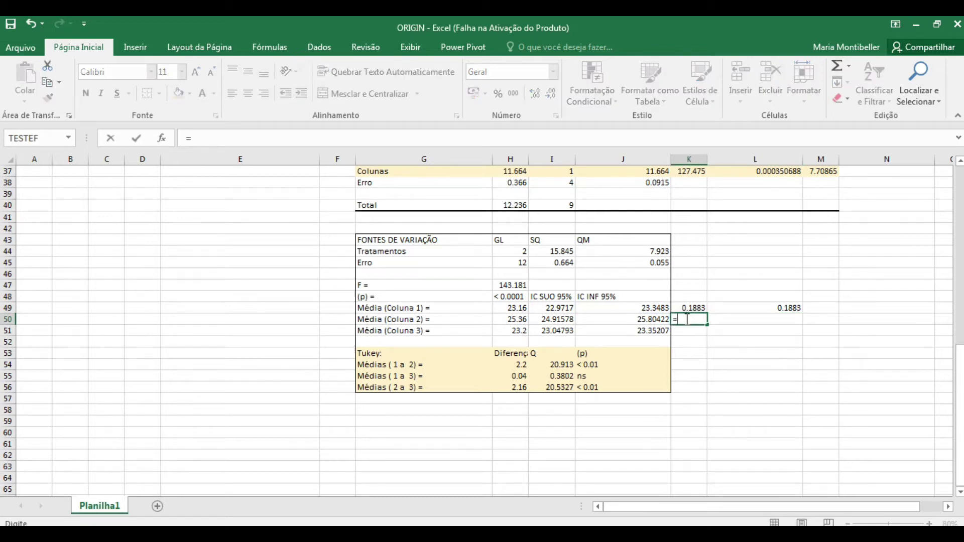
pyautogui.click(518, 315)
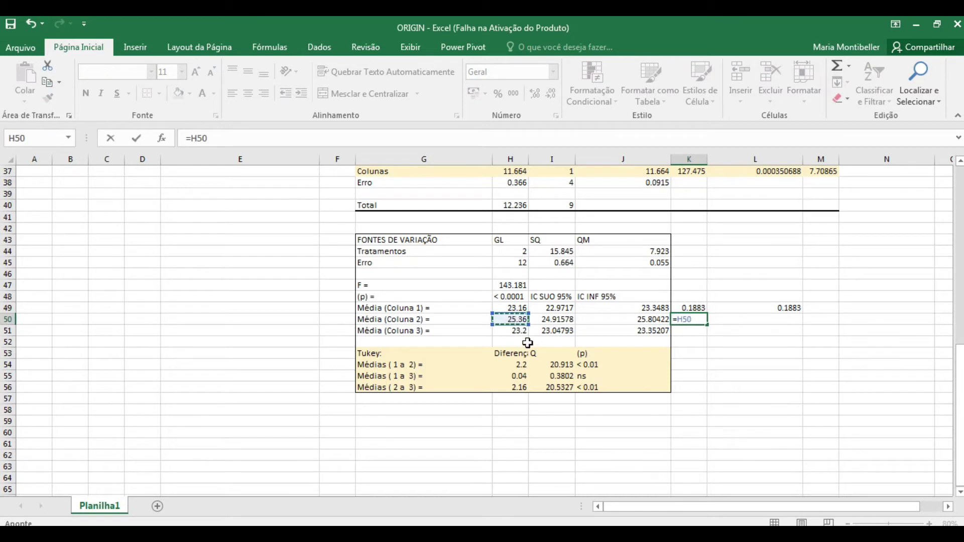
pyautogui.write('-')
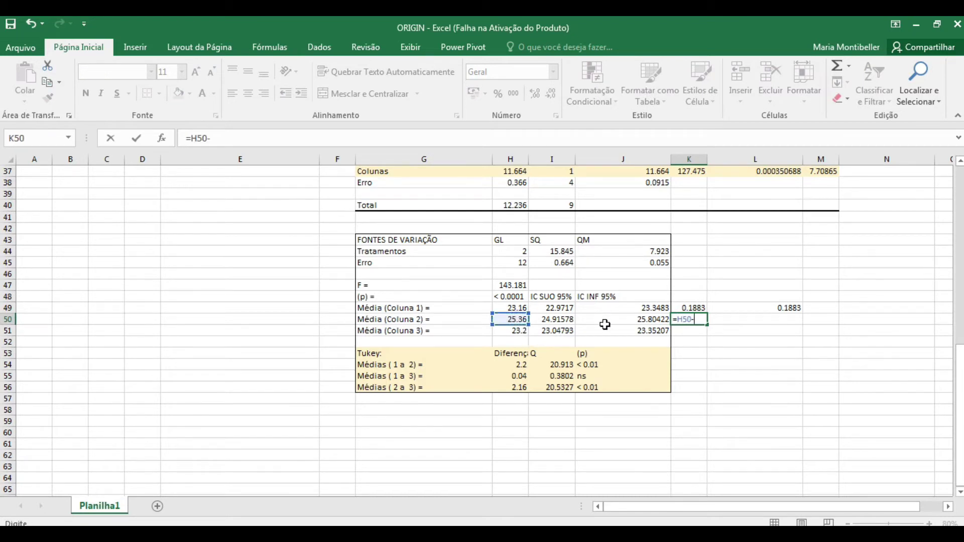
pyautogui.click(572, 320)
pyautogui.press('Return')
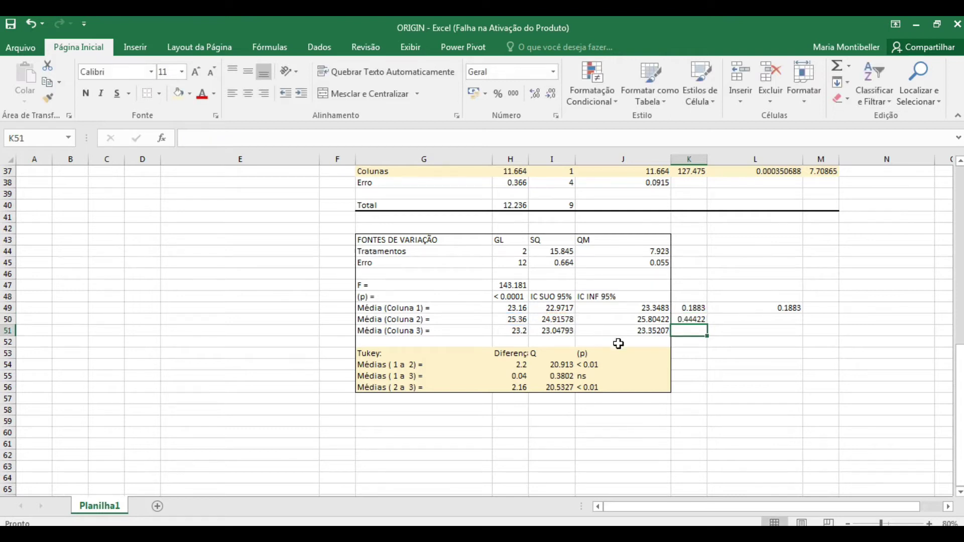
# Calculate in K51 the Coluna 3 mean in H51 minus its confidence limit in I51
pyautogui.write('=')
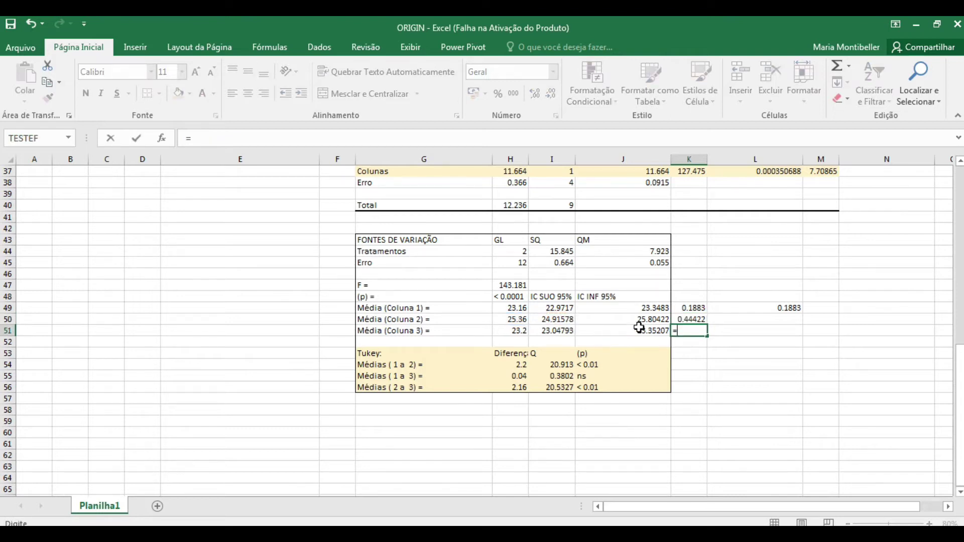
pyautogui.click(519, 332)
pyautogui.write('3')
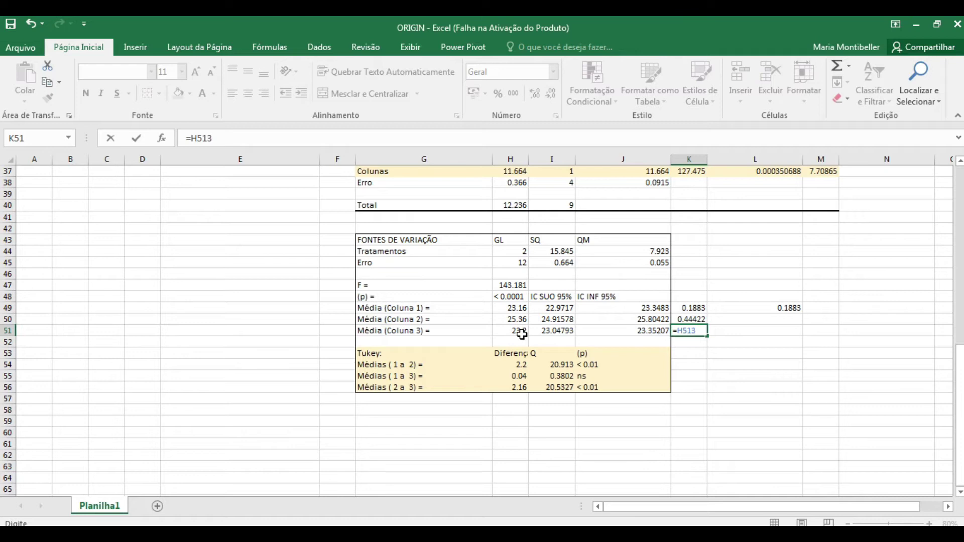
pyautogui.press('BackSpace')
pyautogui.press('BackSpace')
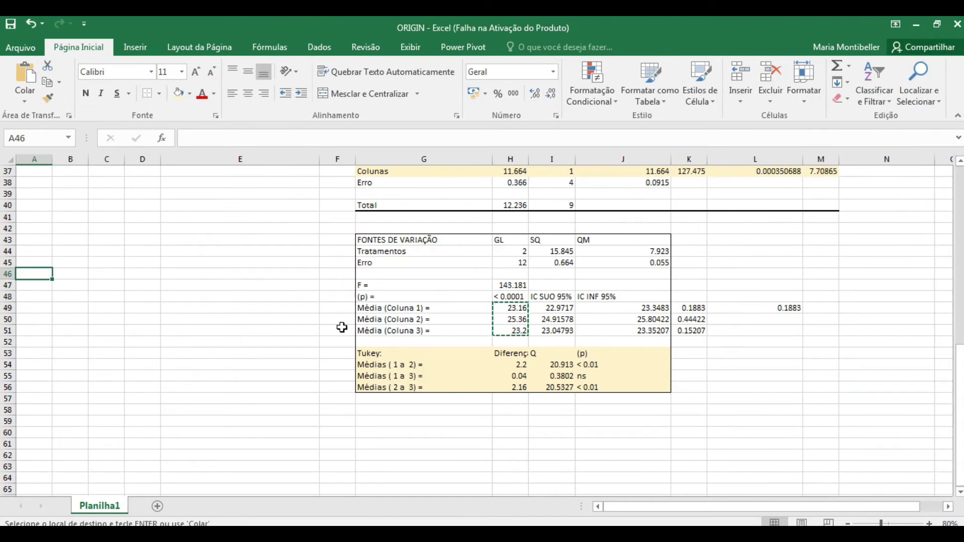
# Enter the group labels g1, g2 and g3 in cells A46 to A48
pyautogui.write('g1')
pyautogui.press('Return')
pyautogui.write('g2')
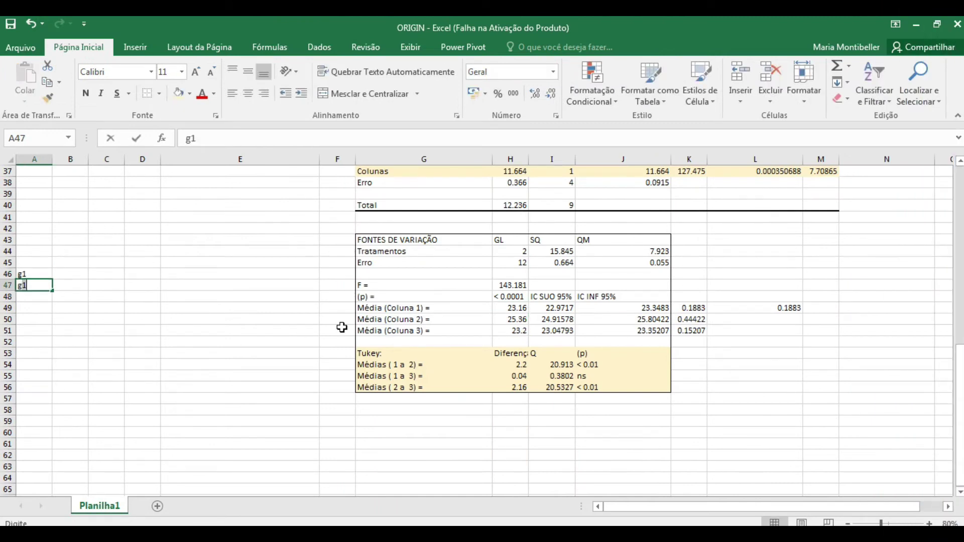
pyautogui.press('Return')
pyautogui.write('f')
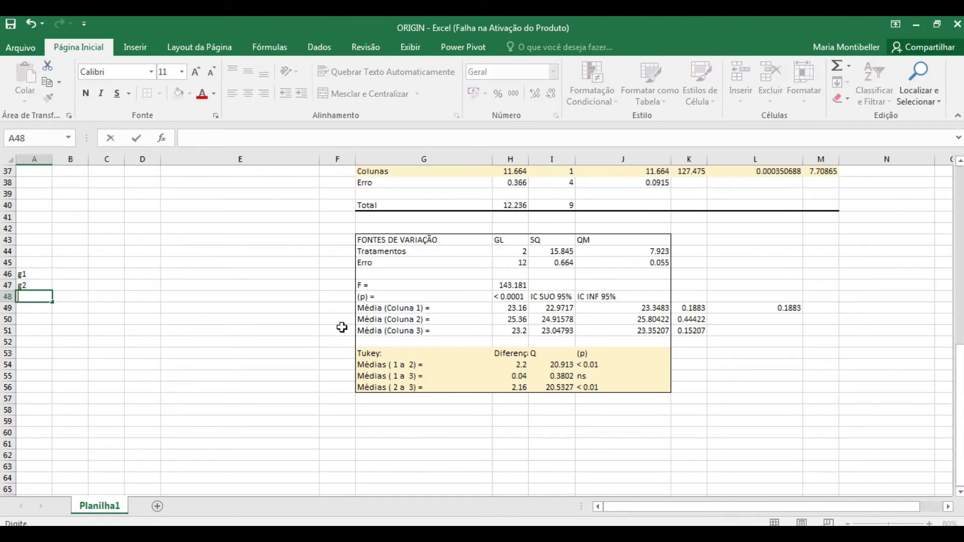
pyautogui.write('3')
pyautogui.press('Return')
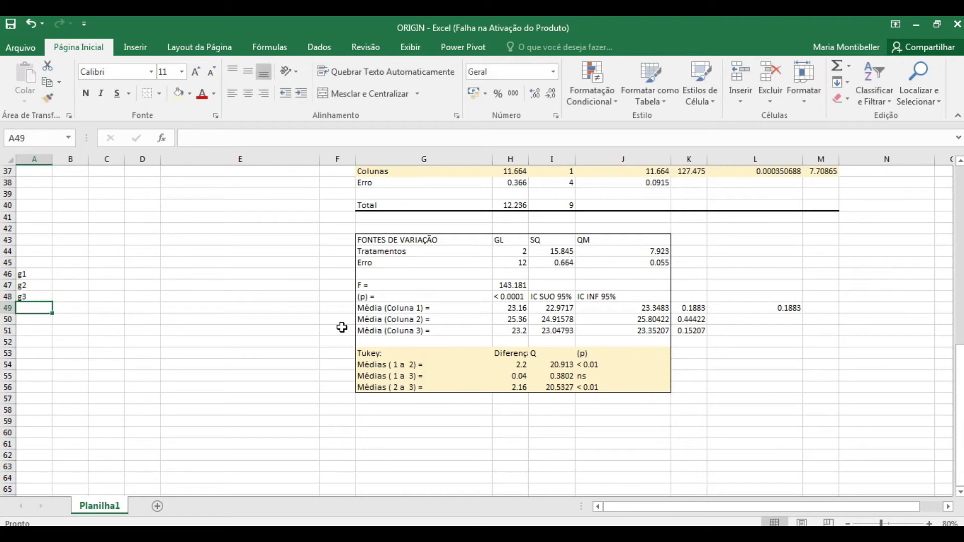
# Copy the three column means in H49:H51 and paste them beside the group labels at B46
pyautogui.click(505, 309)
pyautogui.moveTo(505, 309); pyautogui.dragTo(509, 331)
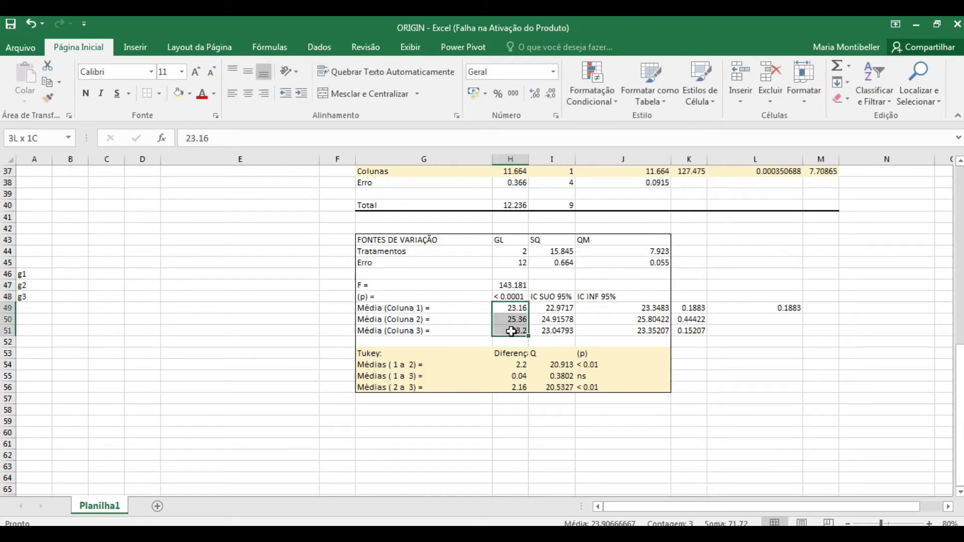
pyautogui.hotkey('ctrl', 'c')
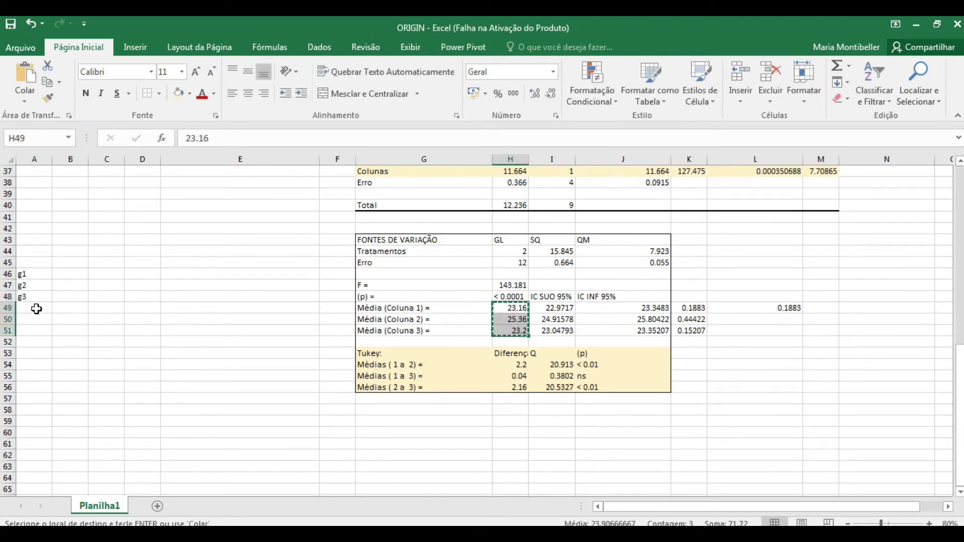
pyautogui.click(75, 273)
pyautogui.hotkey('ctrl', 'v')
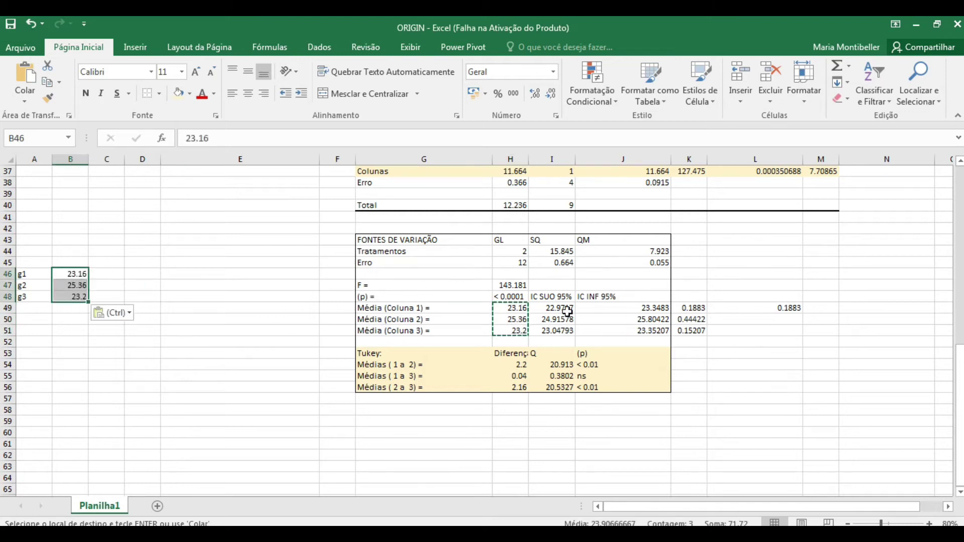
# Copy the confidence interval differences in K49:K51 and paste them at C46 as values only
pyautogui.click(688, 310)
pyautogui.moveTo(695, 319); pyautogui.dragTo(694, 330)
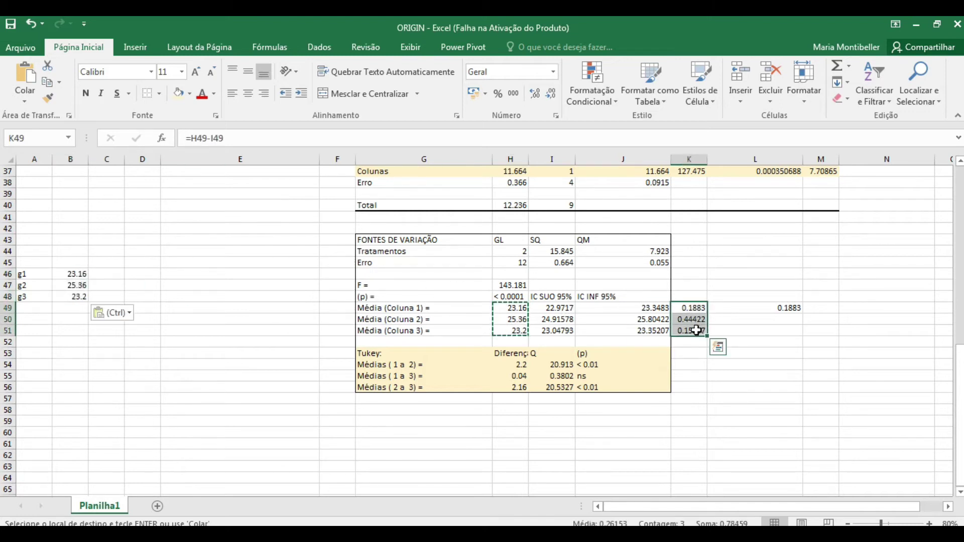
pyautogui.hotkey('ctrl', 'c')
pyautogui.click(108, 275)
pyautogui.hotkey('ctrl', 'v')
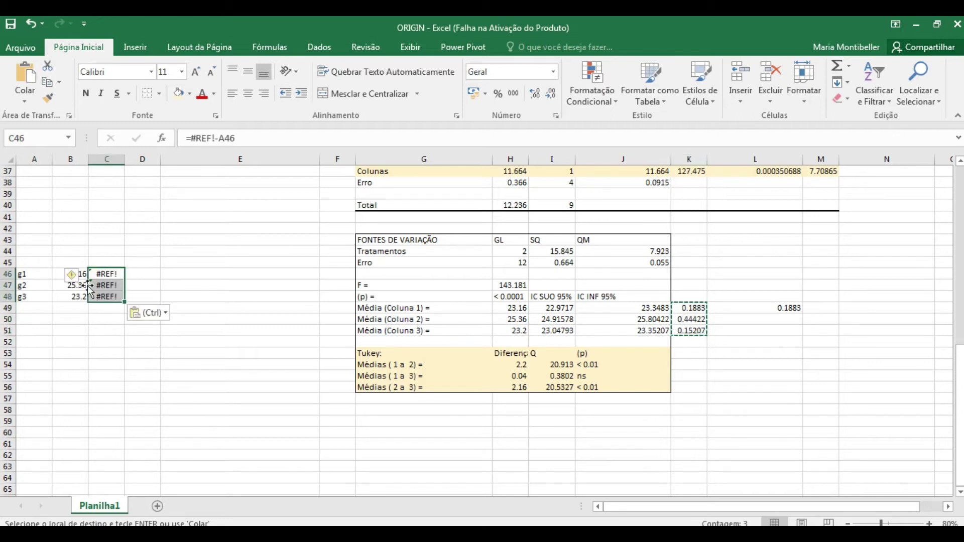
pyautogui.click(150, 316)
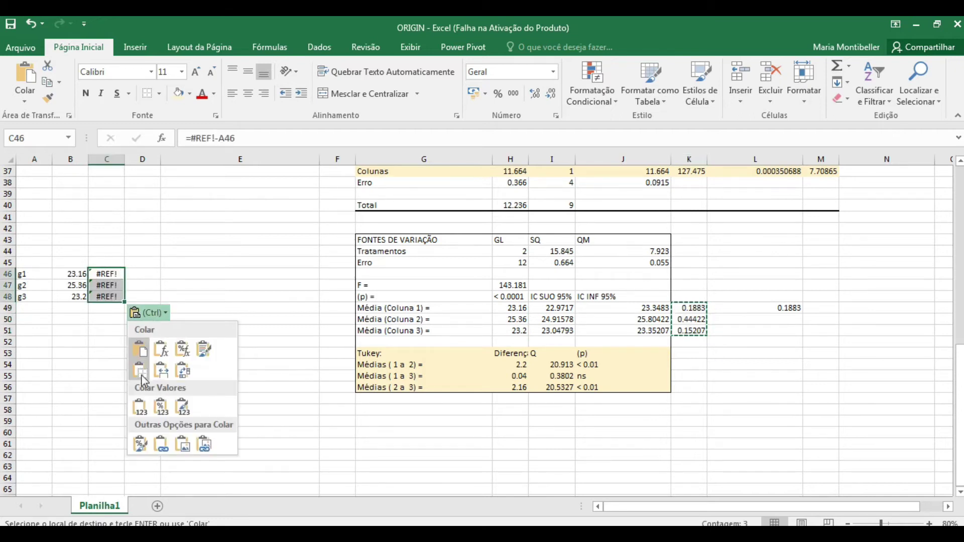
pyautogui.click(141, 406)
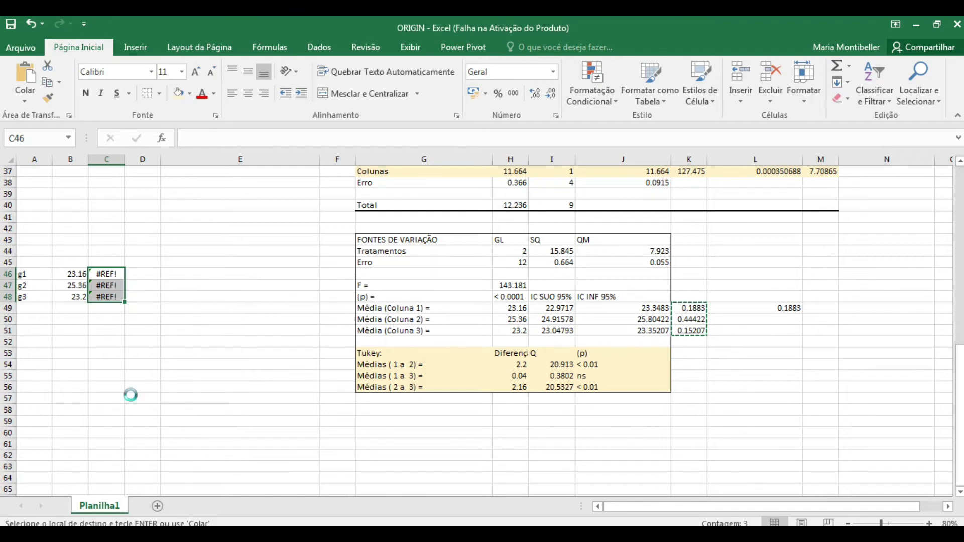
# Copy the labels, means and intervals in A46:C48 and paste them into the OriginPro Book1 worksheet starting at column A, row 1
pyautogui.moveTo(27, 275); pyautogui.dragTo(119, 298)
pyautogui.hotkey('ctrl', 'c')
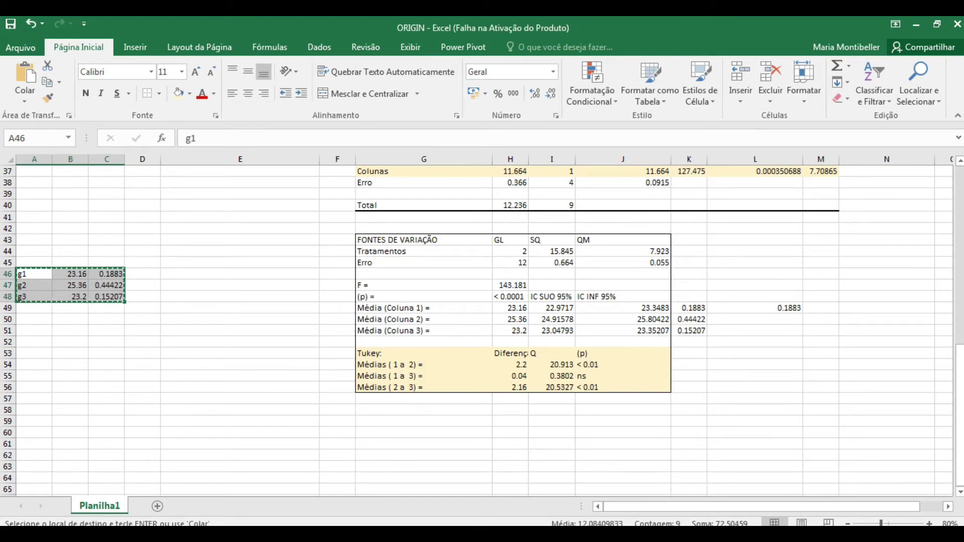
pyautogui.hotkey('alt', 'Tab')
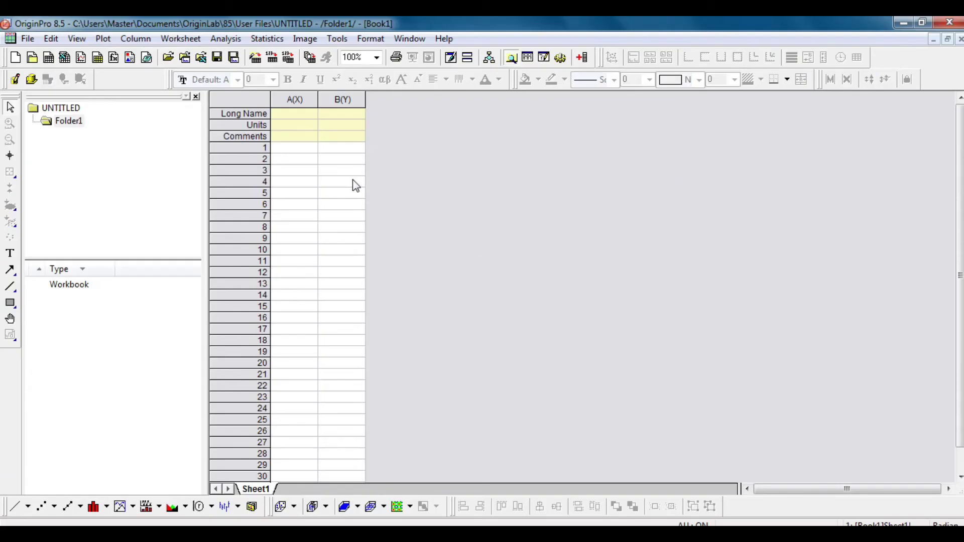
pyautogui.click(299, 151)
pyautogui.hotkey('ctrl', 'v')
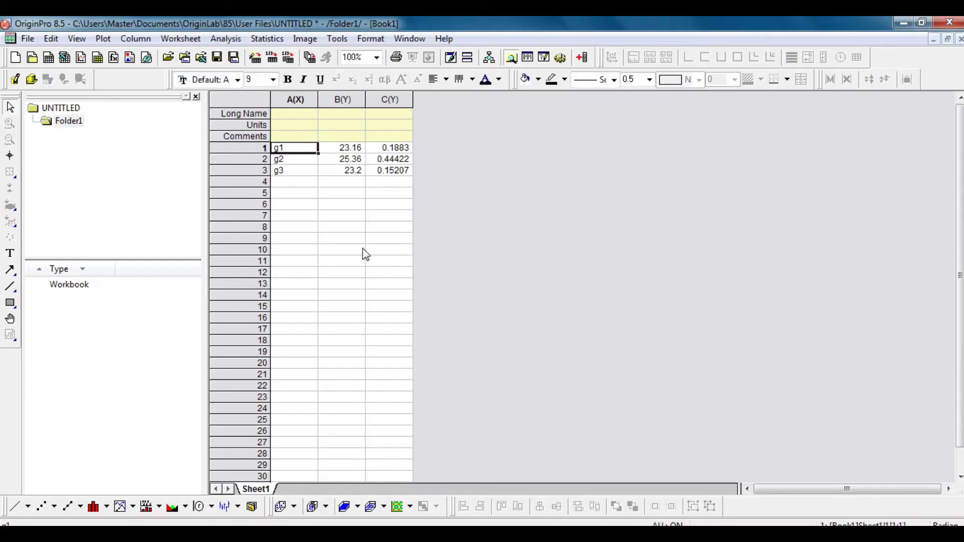
# Designate worksheet column C as Y Error and plot columns A to C as a scatter graph
pyautogui.click(296, 112)
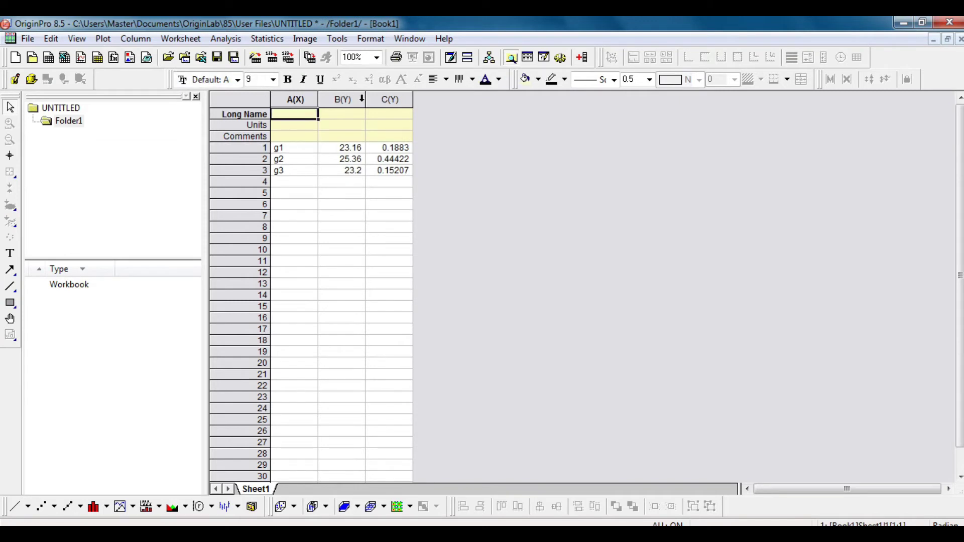
pyautogui.click(377, 100)
pyautogui.rightClick(379, 102)
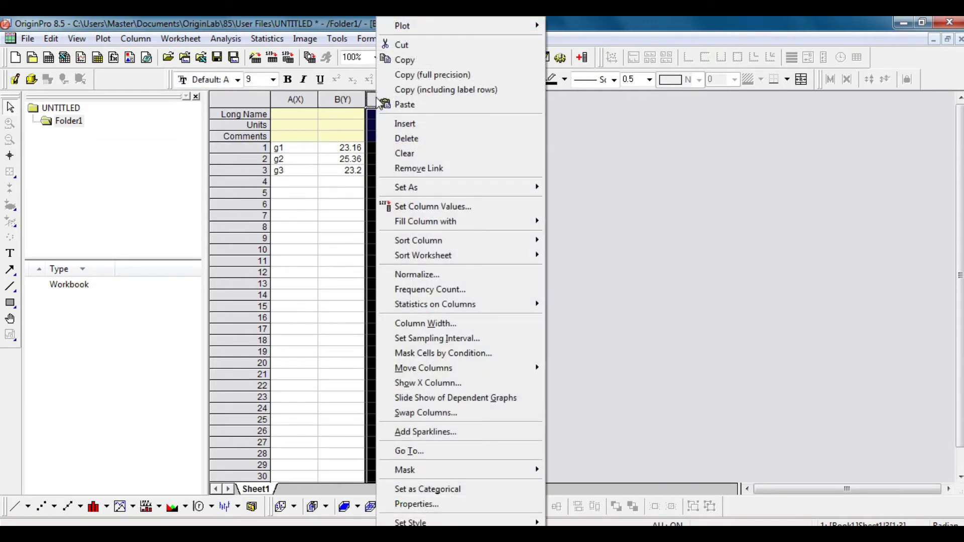
pyautogui.moveTo(449, 190)
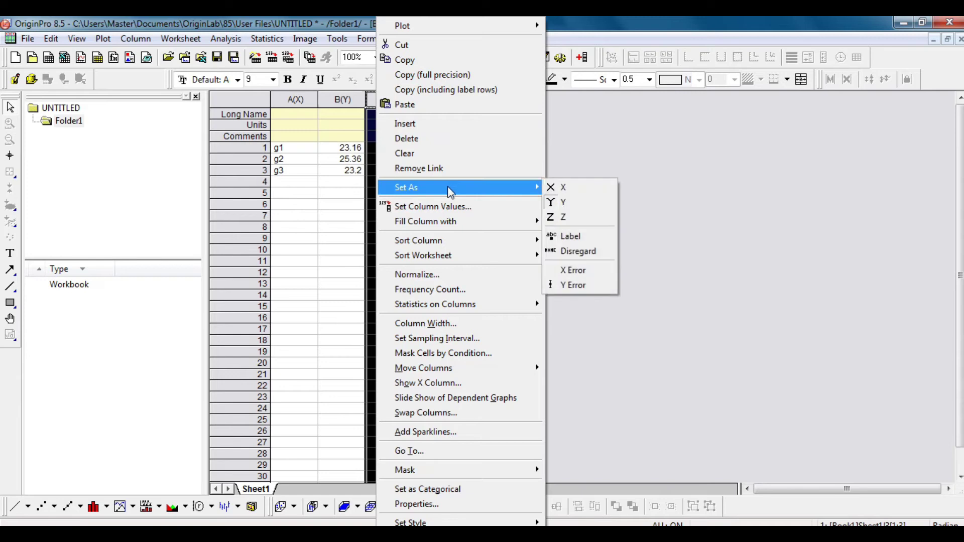
pyautogui.click(580, 286)
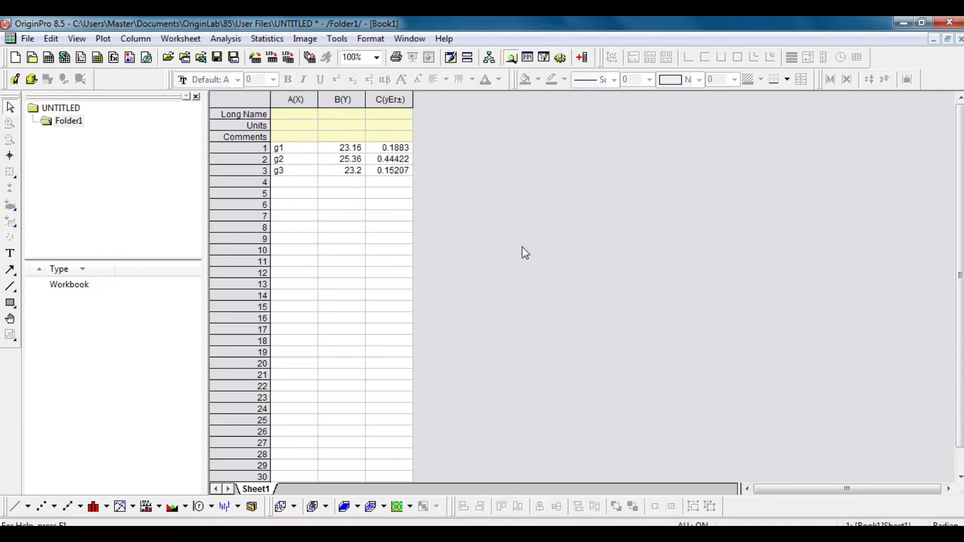
pyautogui.moveTo(297, 100); pyautogui.dragTo(391, 100)
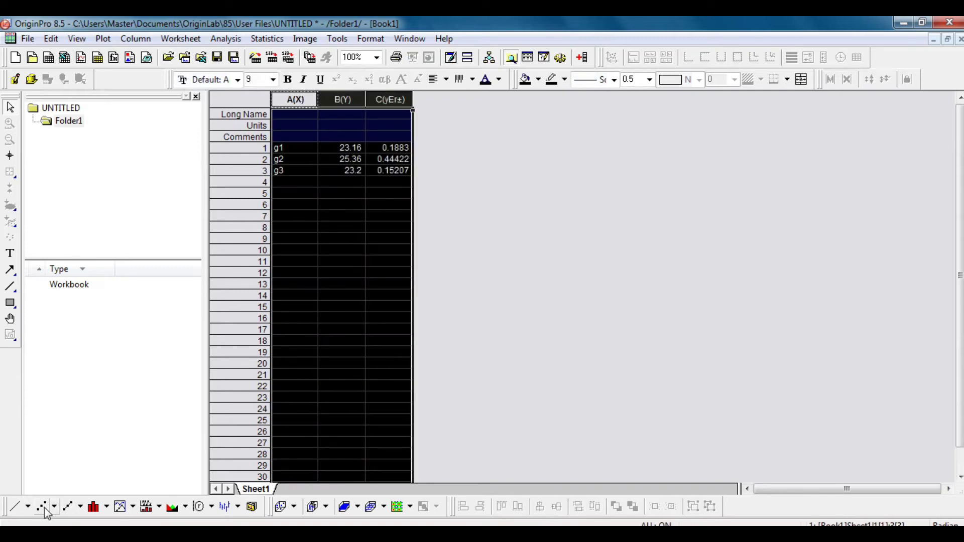
pyautogui.click(42, 507)
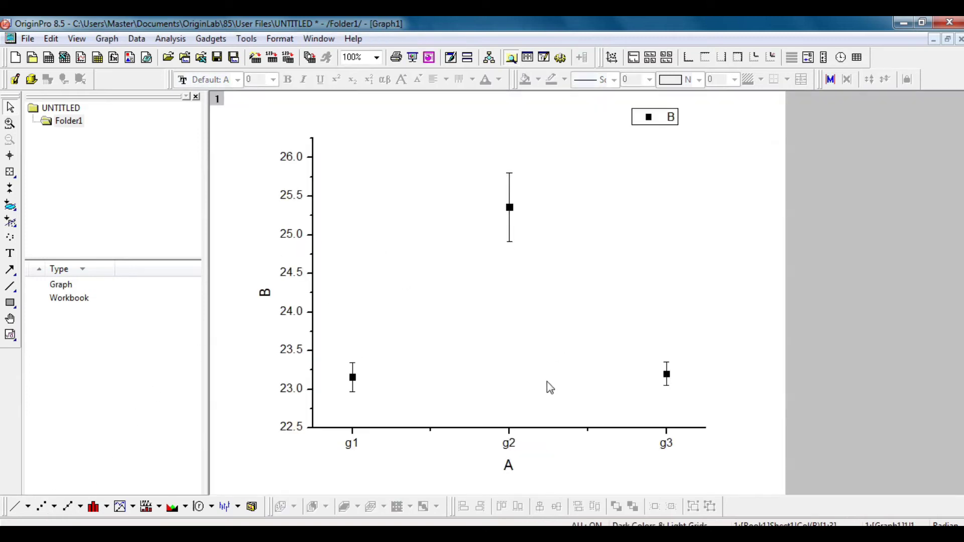
# Set the number of minor ticks on the graph's X axis to 0
pyautogui.doubleClick(430, 429)
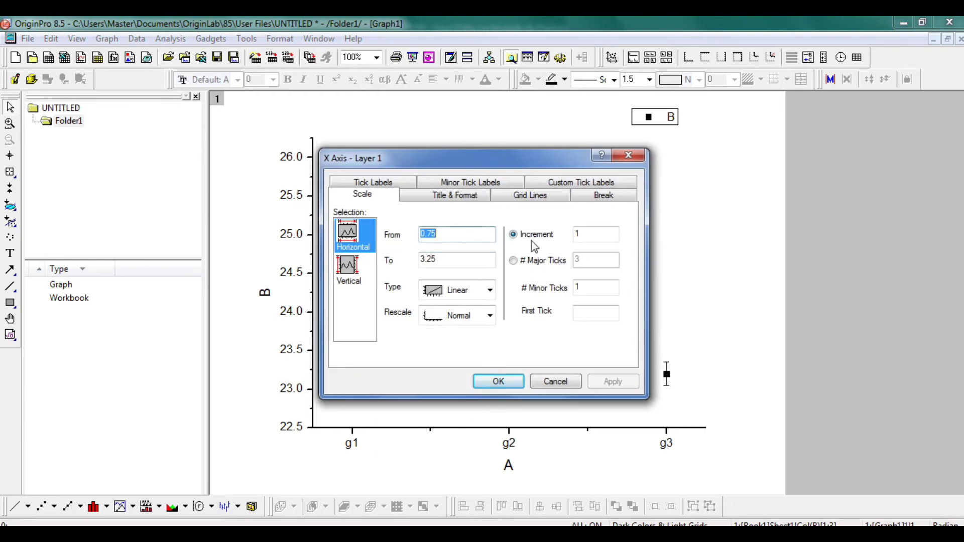
pyautogui.moveTo(493, 168); pyautogui.dragTo(848, 88)
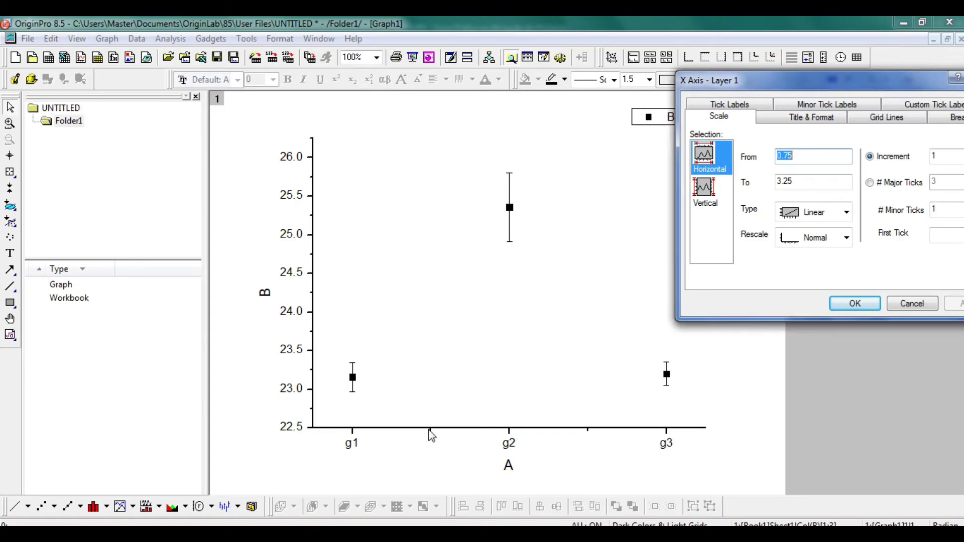
pyautogui.moveTo(843, 88); pyautogui.dragTo(740, 102)
pyautogui.press('Tab')
pyautogui.press('Tab')
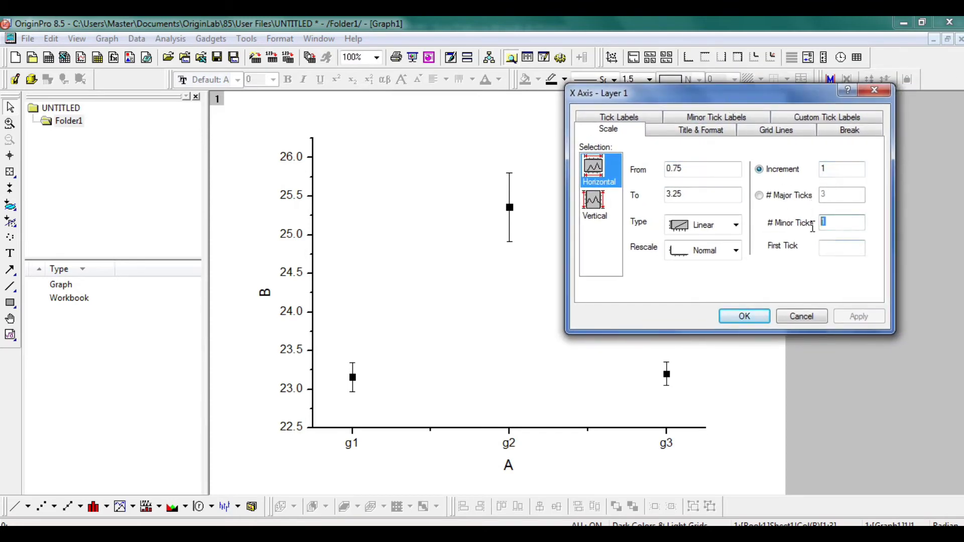
pyautogui.write('0')
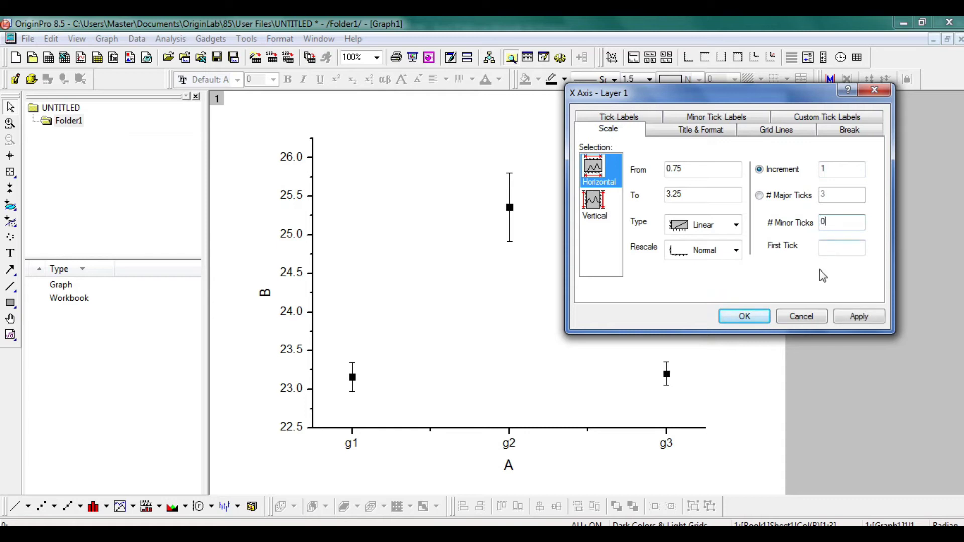
pyautogui.click(745, 317)
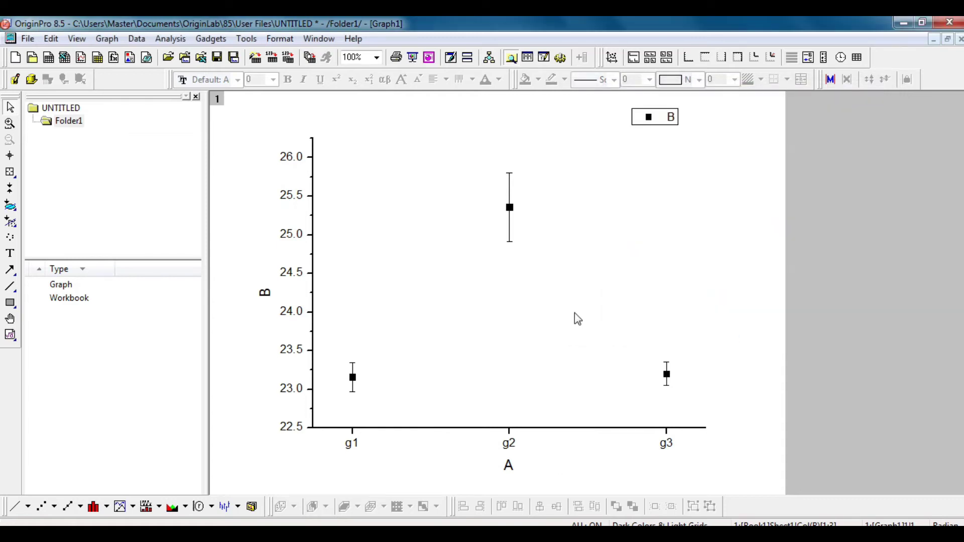
# Try to delete the legend from the scatter graph
pyautogui.doubleClick(664, 123)
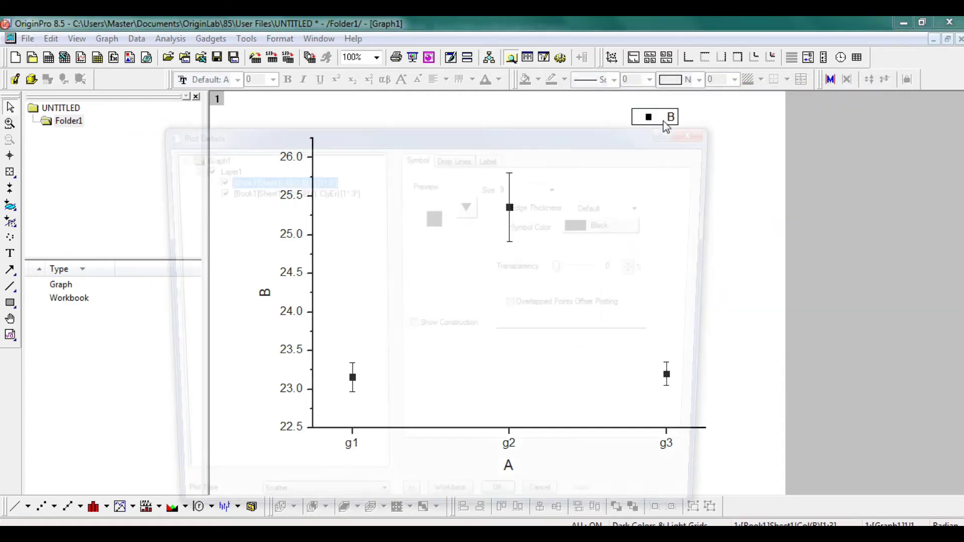
pyautogui.click(687, 136)
pyautogui.doubleClick(681, 118)
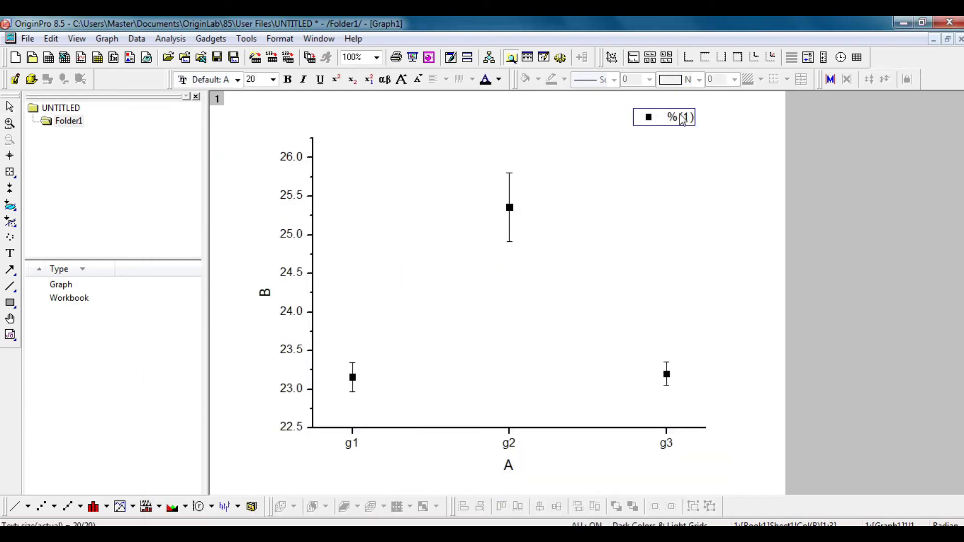
pyautogui.click(688, 113)
pyautogui.rightClick(662, 117)
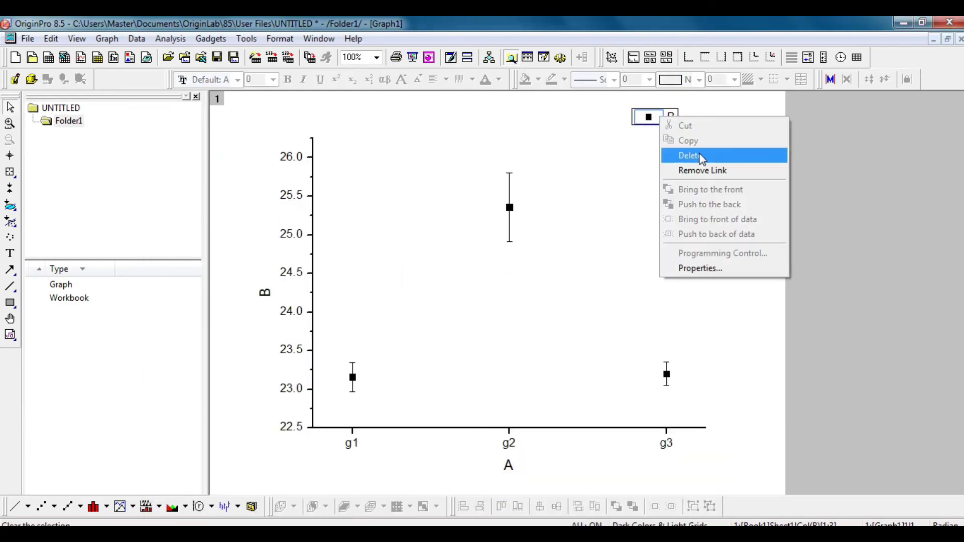
pyautogui.click(712, 170)
pyautogui.rightClick(676, 118)
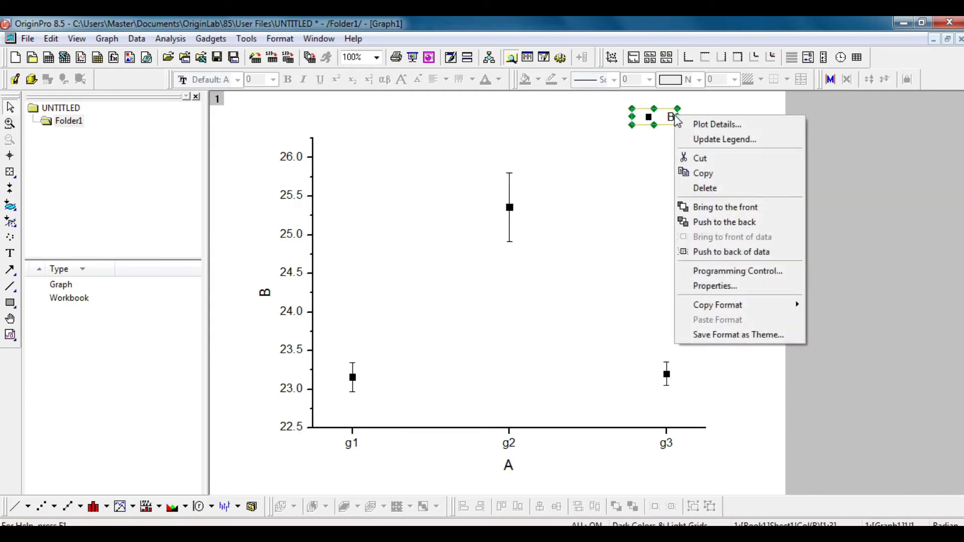
pyautogui.click(733, 187)
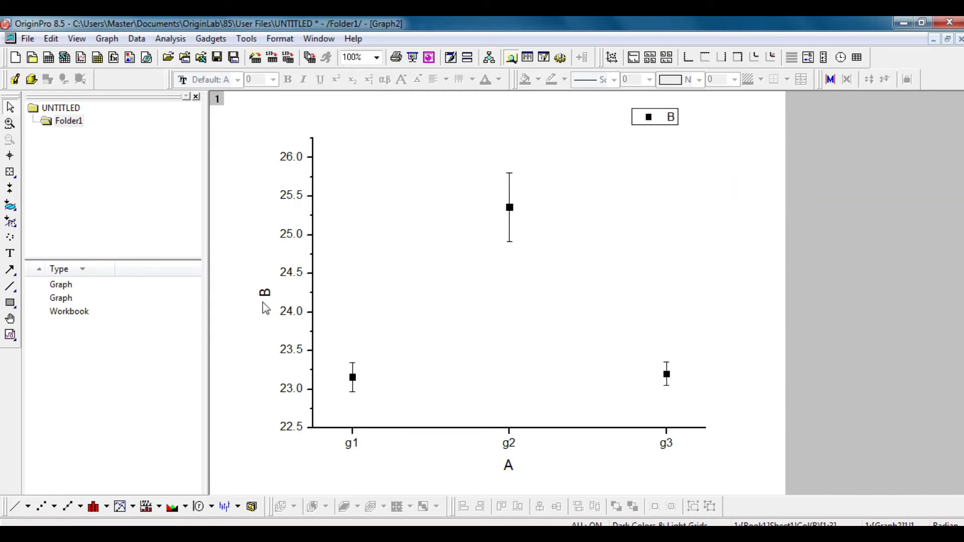
# Replace the Y axis title of the scatter graph with "Análise"
pyautogui.doubleClick(265, 298)
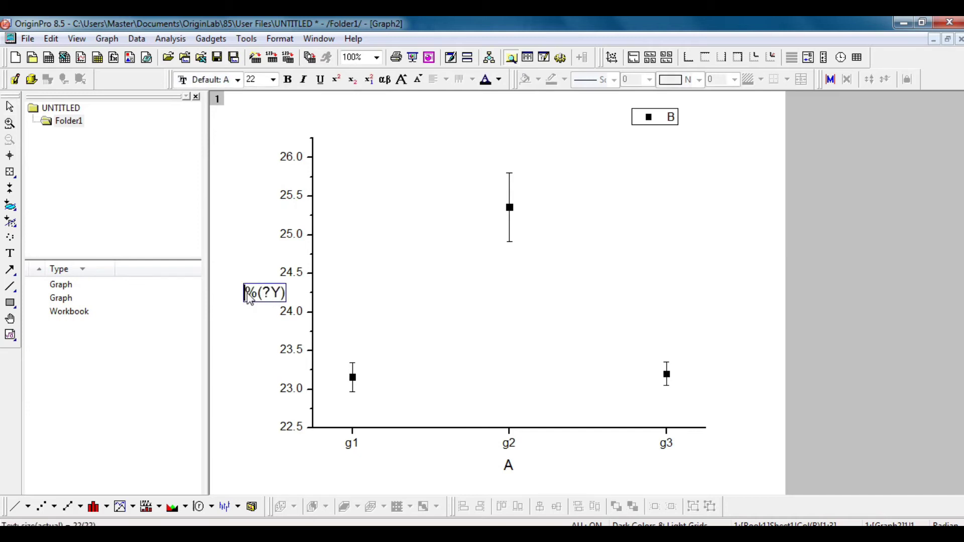
pyautogui.moveTo(246, 292); pyautogui.dragTo(294, 301)
pyautogui.write('Análise')
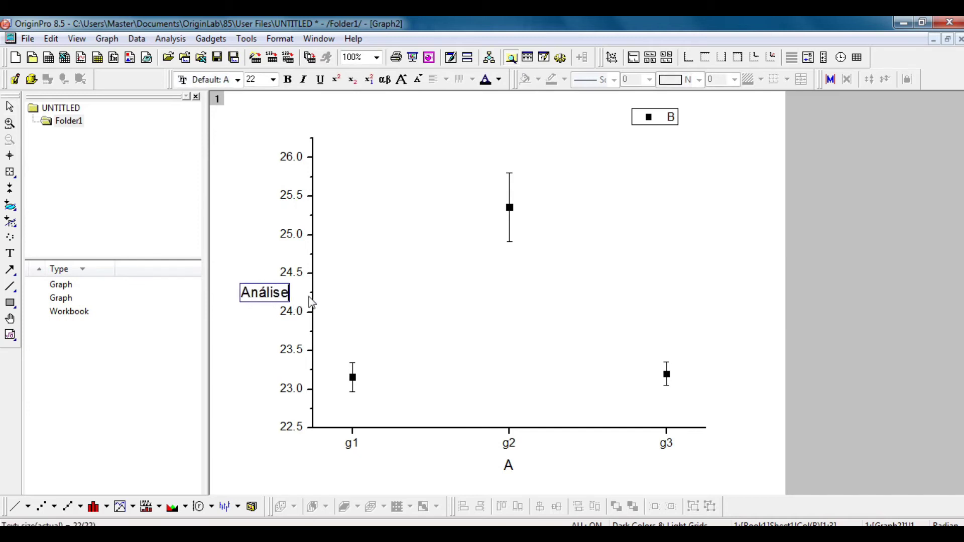
pyautogui.click(327, 370)
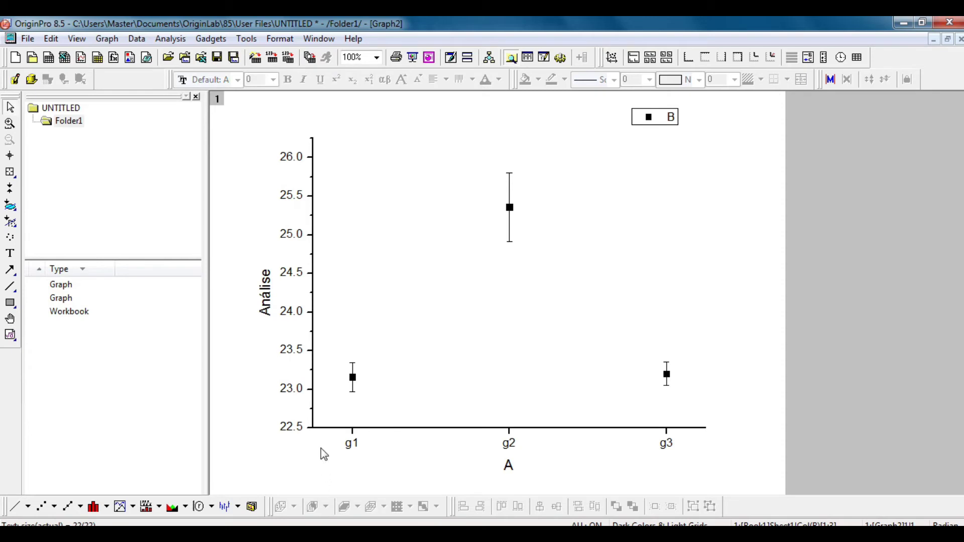
# Replace the X axis title of the scatter graph with "Grupos"
pyautogui.click(507, 472)
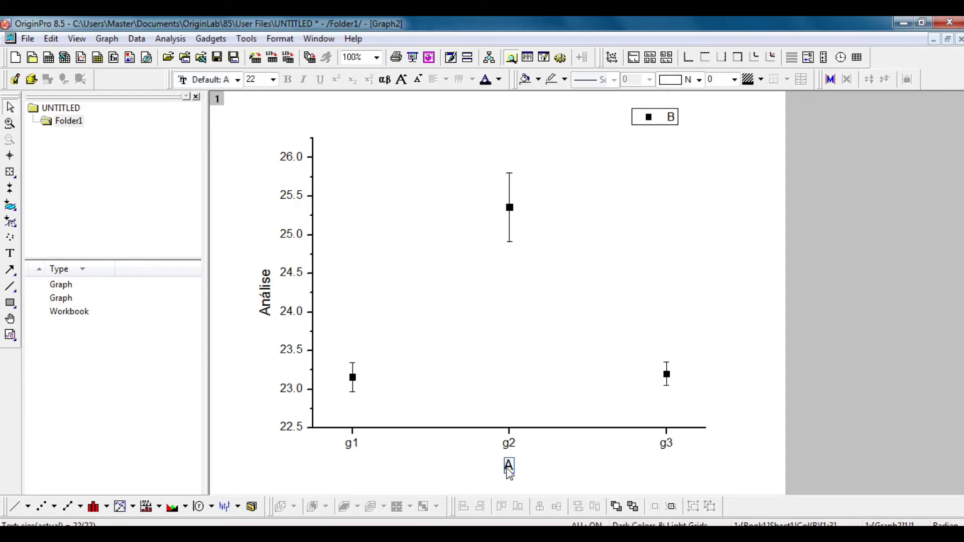
pyautogui.click(508, 472)
pyautogui.moveTo(528, 466); pyautogui.dragTo(474, 469)
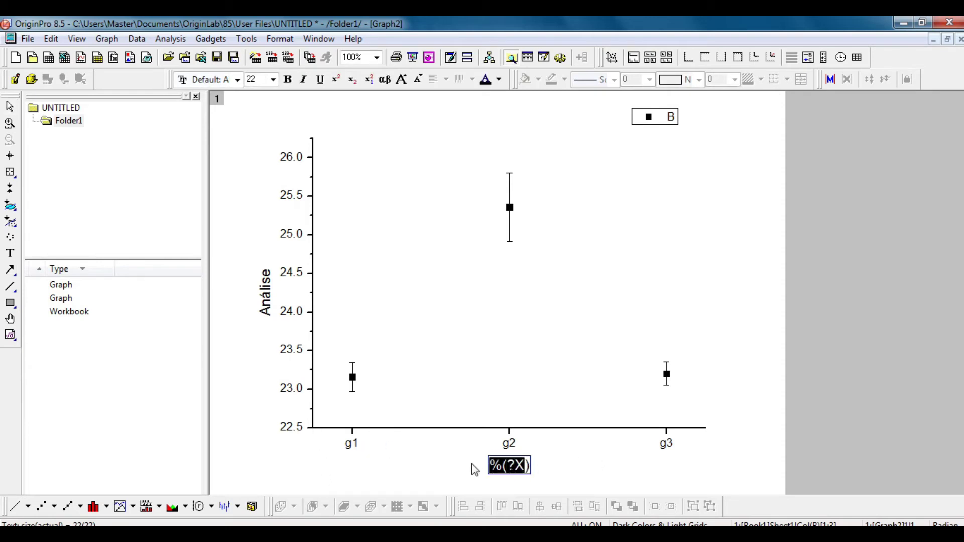
pyautogui.press('BackSpace')
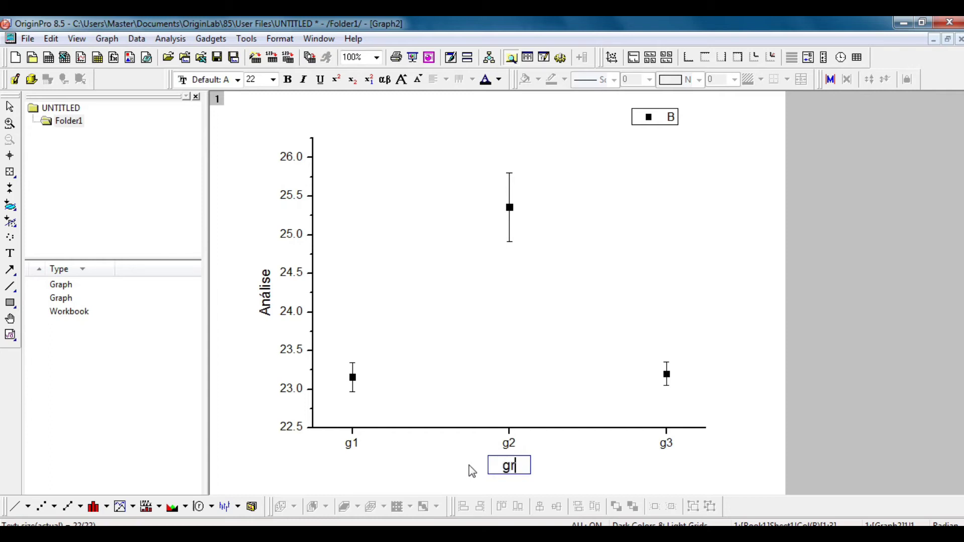
pyautogui.press('BackSpace')
pyautogui.press('BackSpace')
pyautogui.write('Grupos')
pyautogui.click(655, 292)
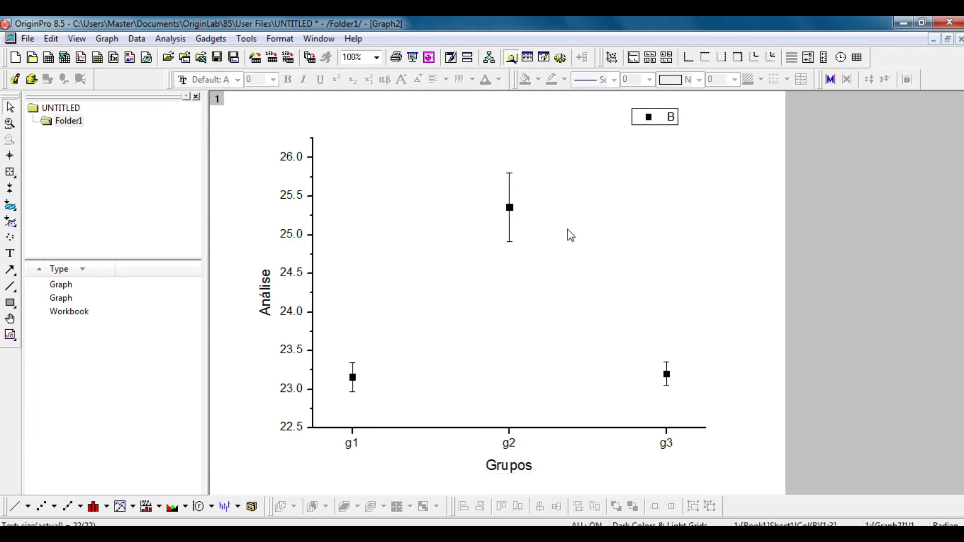
# Change the data point symbols to filled circles with an Increment symbol color starting from red
pyautogui.doubleClick(509, 210)
pyautogui.click(468, 204)
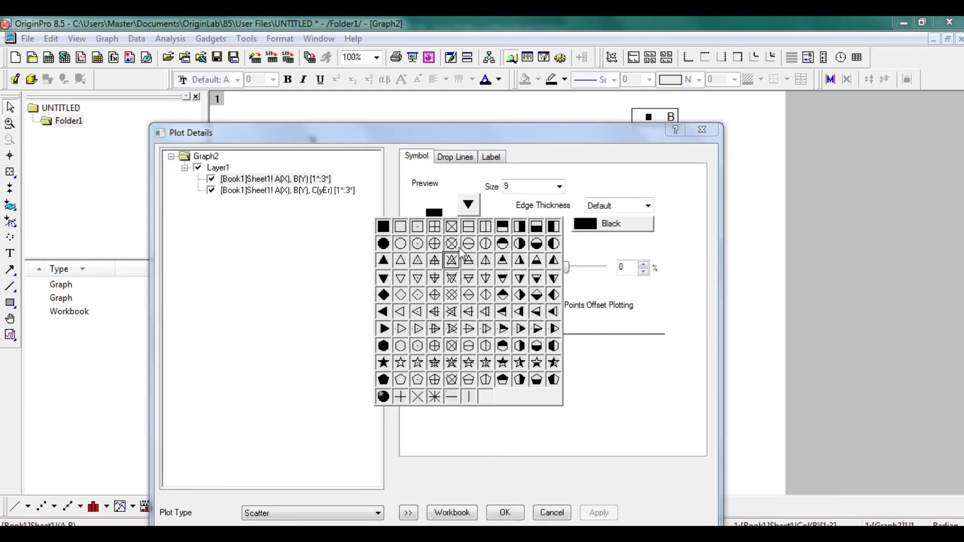
pyautogui.click(383, 243)
pyautogui.click(617, 225)
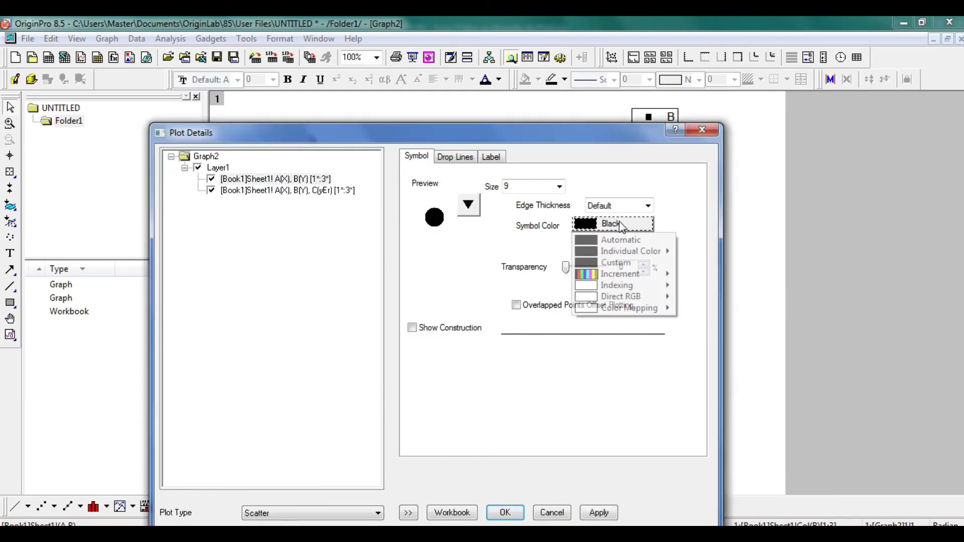
pyautogui.moveTo(622, 273)
pyautogui.click(713, 286)
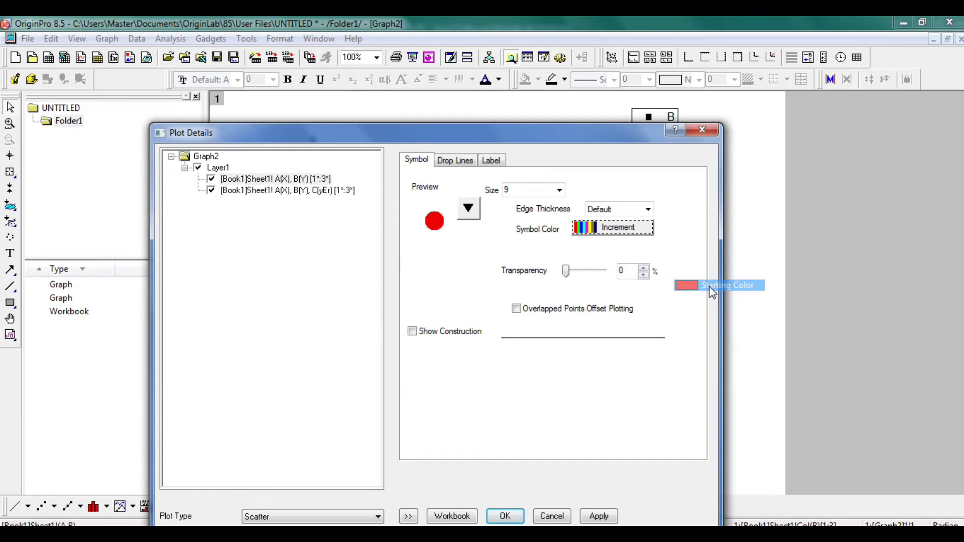
pyautogui.click(504, 516)
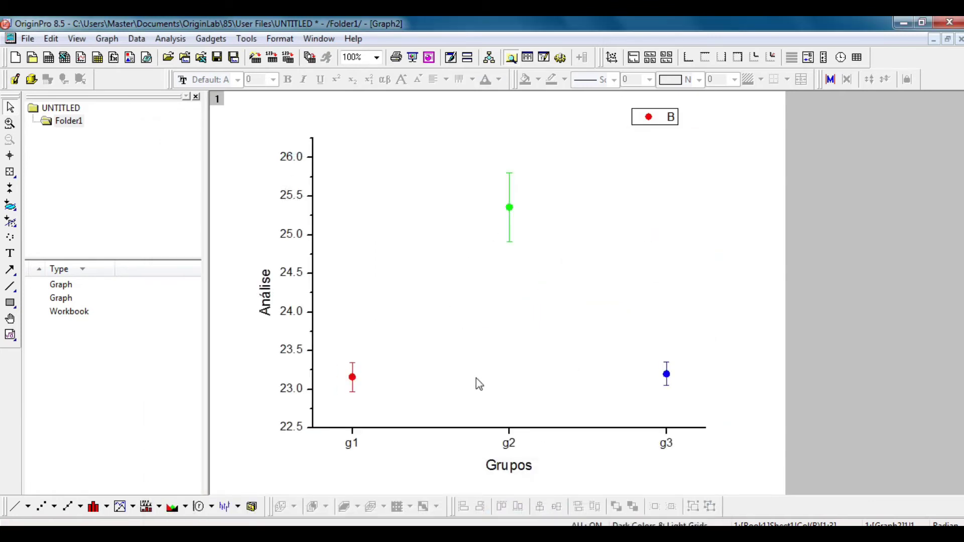
# Set the symbol color of all data points to the individual color Red
pyautogui.doubleClick(512, 213)
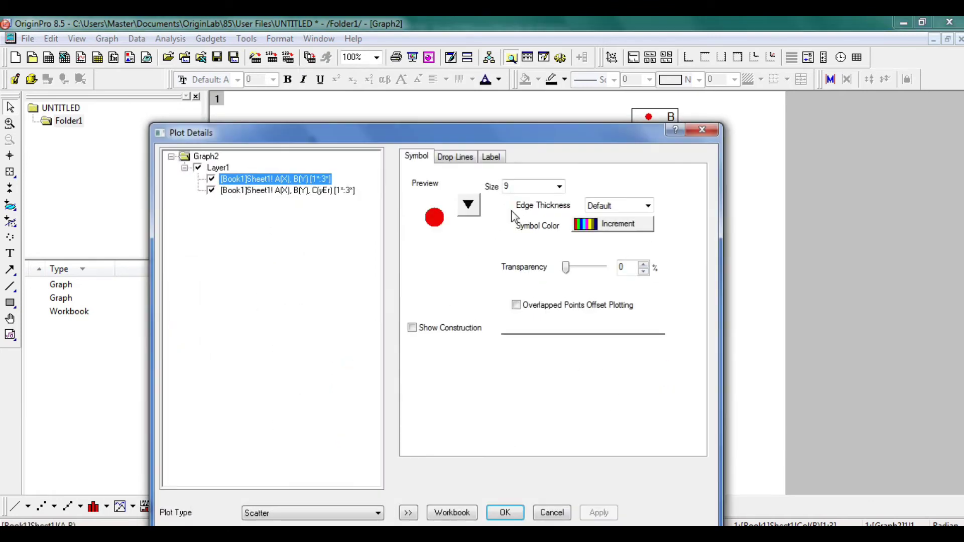
pyautogui.click(641, 208)
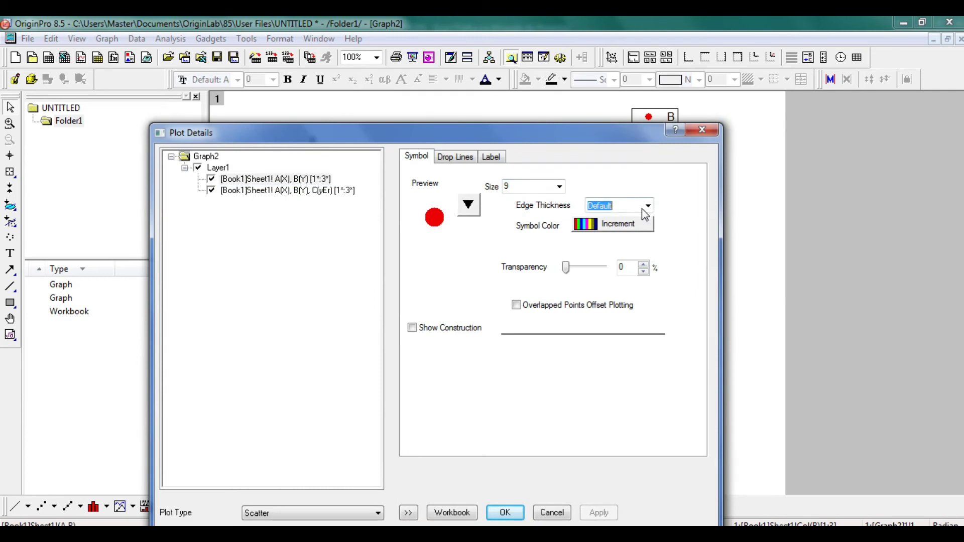
pyautogui.click(649, 226)
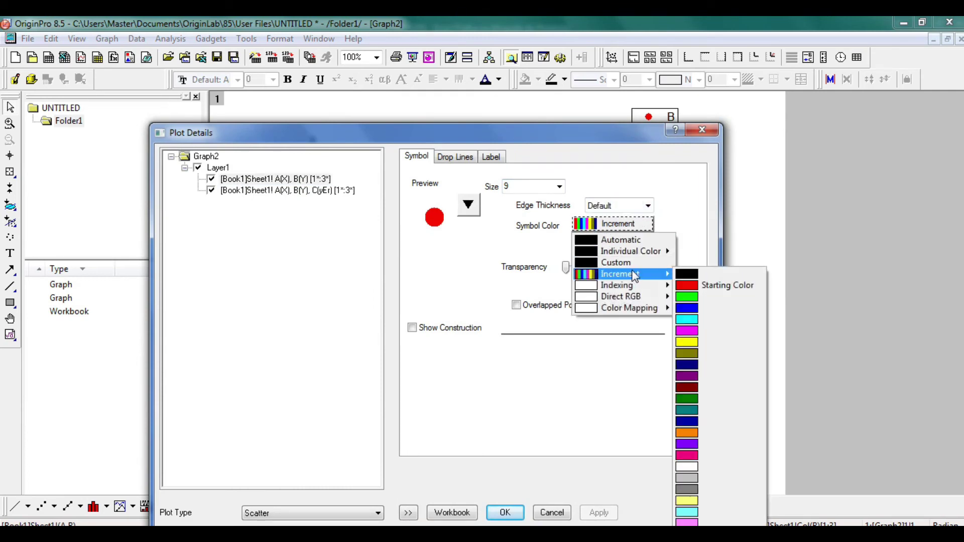
pyautogui.moveTo(635, 253)
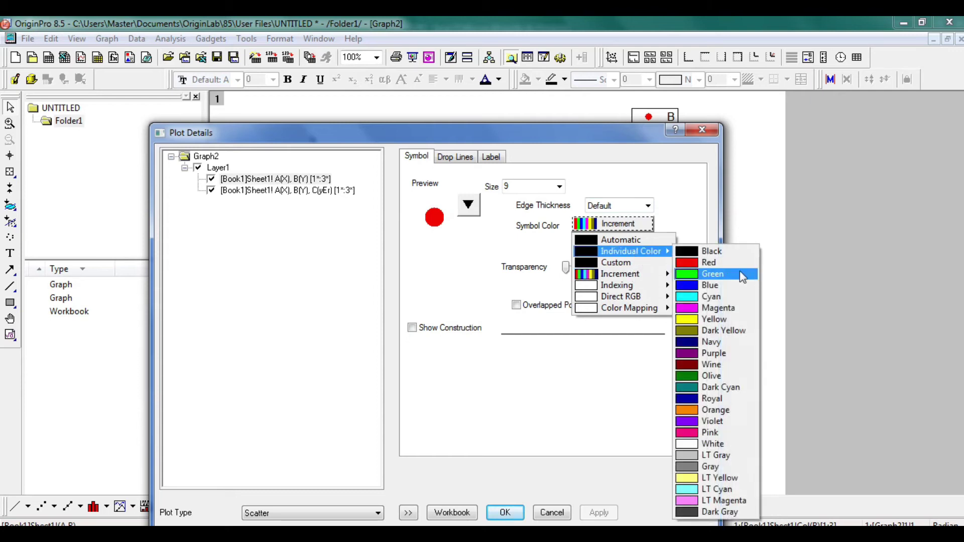
pyautogui.click(734, 264)
pyautogui.click(504, 512)
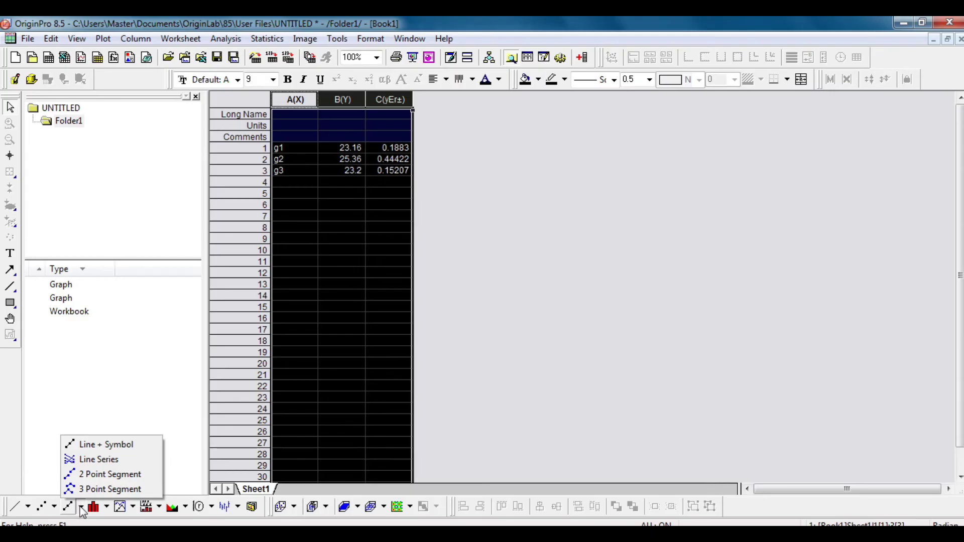
# Plot the selected columns A, B and C as a Line + Symbol graph with error bars
pyautogui.click(103, 445)
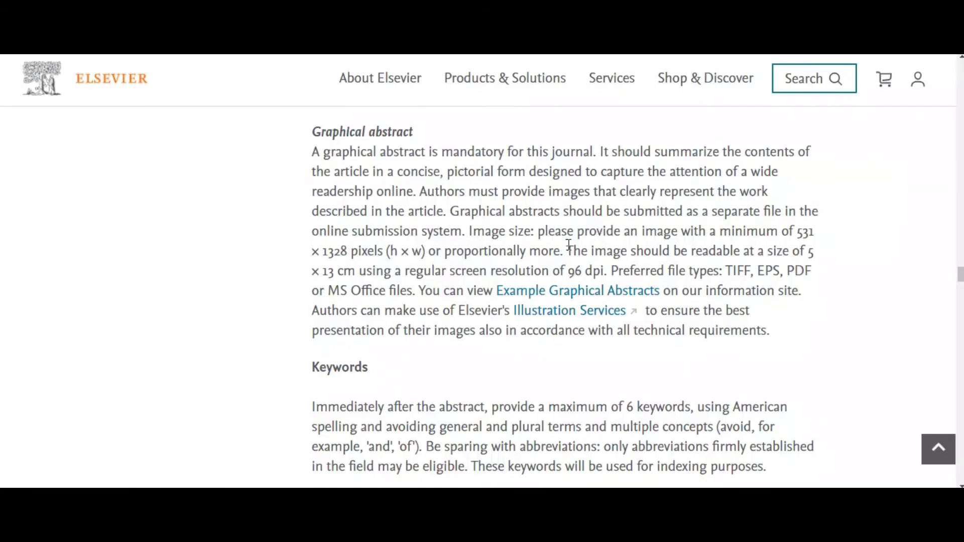
# Switch to the Elsevier author guidelines and examine the size and resolution requirements for the graphical abstract image
pyautogui.moveTo(567, 251); pyautogui.dragTo(592, 275)
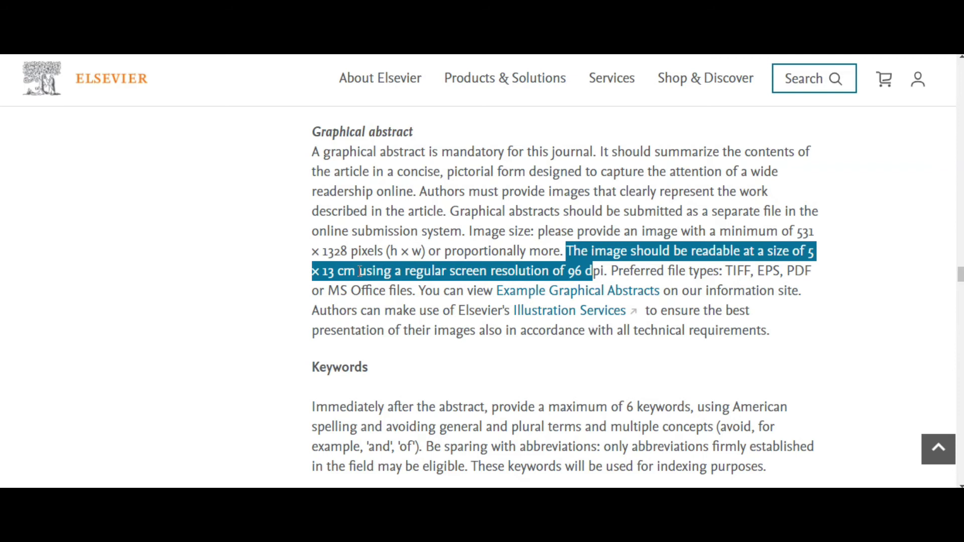
pyautogui.click(438, 306)
pyautogui.moveTo(360, 272); pyautogui.dragTo(616, 272)
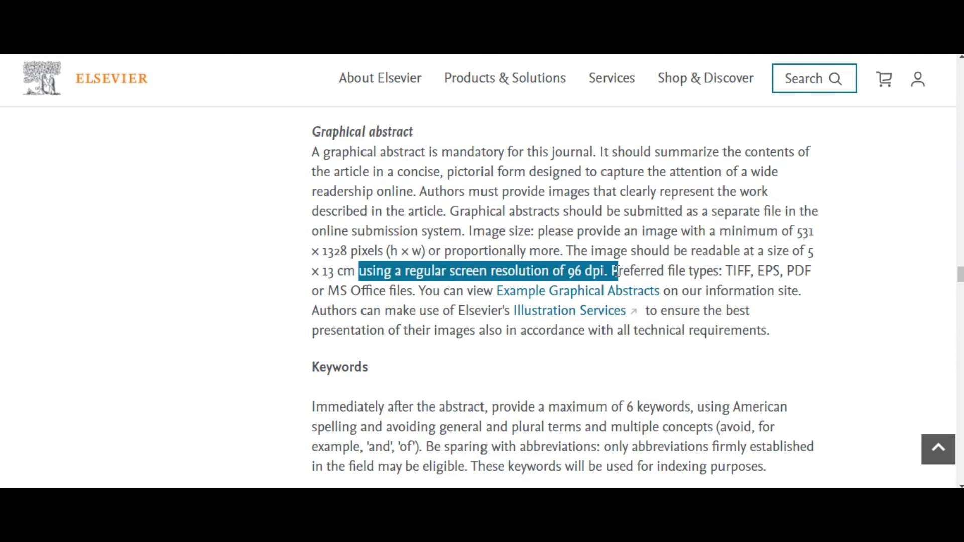
pyautogui.moveTo(551, 231); pyautogui.dragTo(549, 271)
pyautogui.click(556, 260)
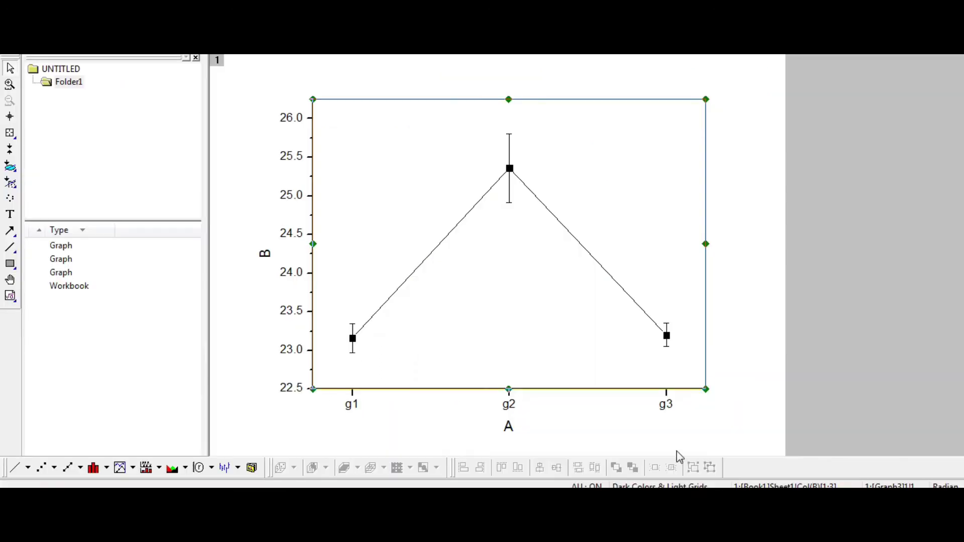
# Back in OriginPro, open the page export settings for the line graph, specify the image size in cm and disable the automatic fit width
pyautogui.click(771, 221)
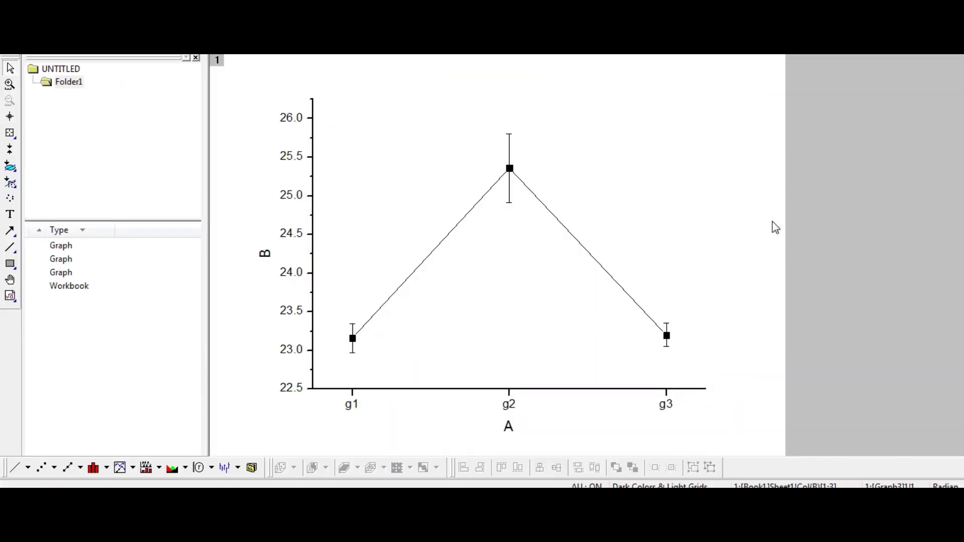
pyautogui.rightClick(772, 221)
pyautogui.rightClick(741, 227)
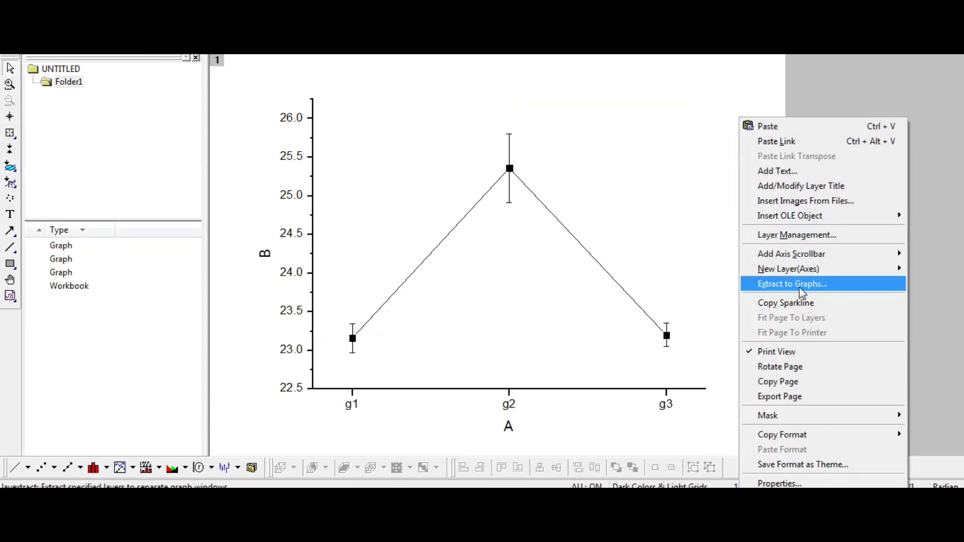
pyautogui.click(806, 401)
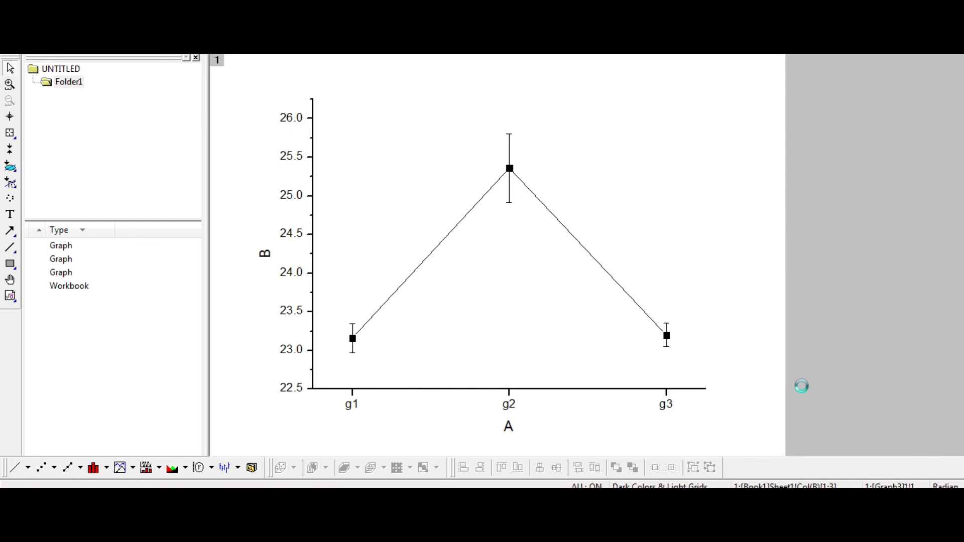
pyautogui.scroll(-5, 450, 301)
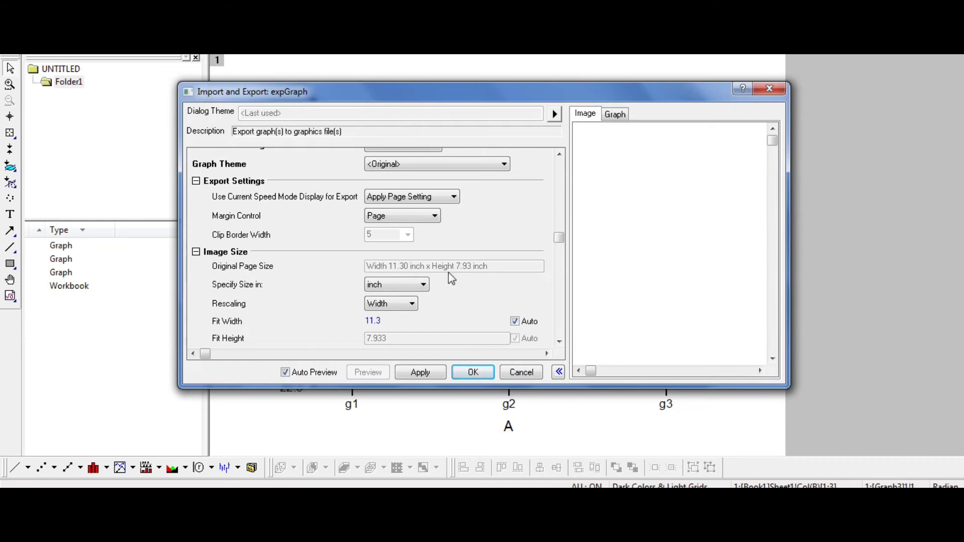
pyautogui.click(417, 286)
pyautogui.click(401, 307)
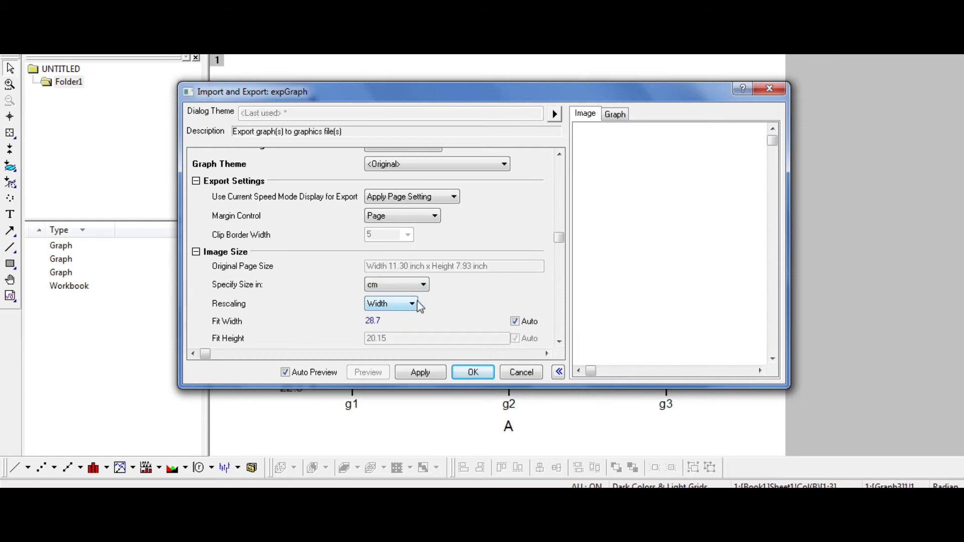
pyautogui.scroll(-1, 418, 301)
pyautogui.click(515, 291)
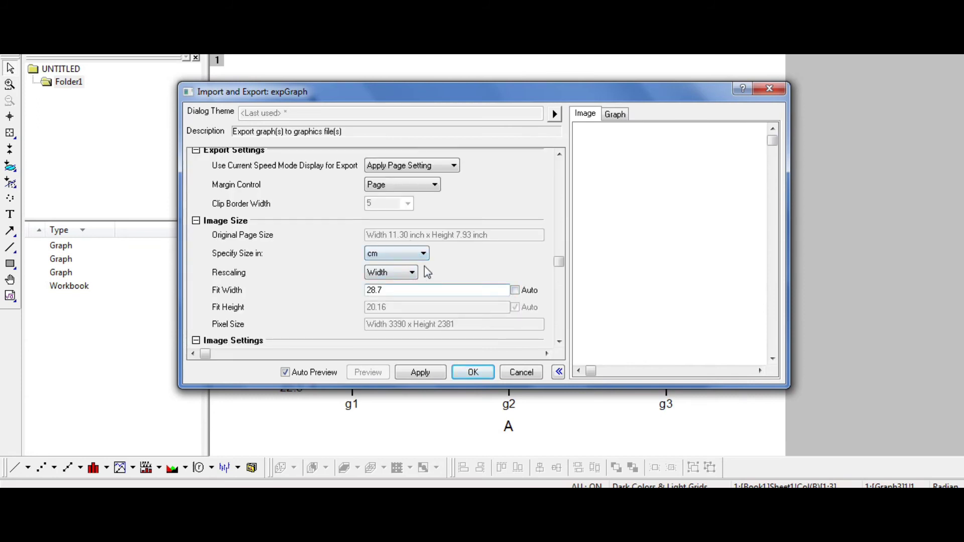
# In the JPG options of the graph export, choose 8-bit Gray Scale color depth and 300 DPI resolution
pyautogui.scroll(-1, 426, 271)
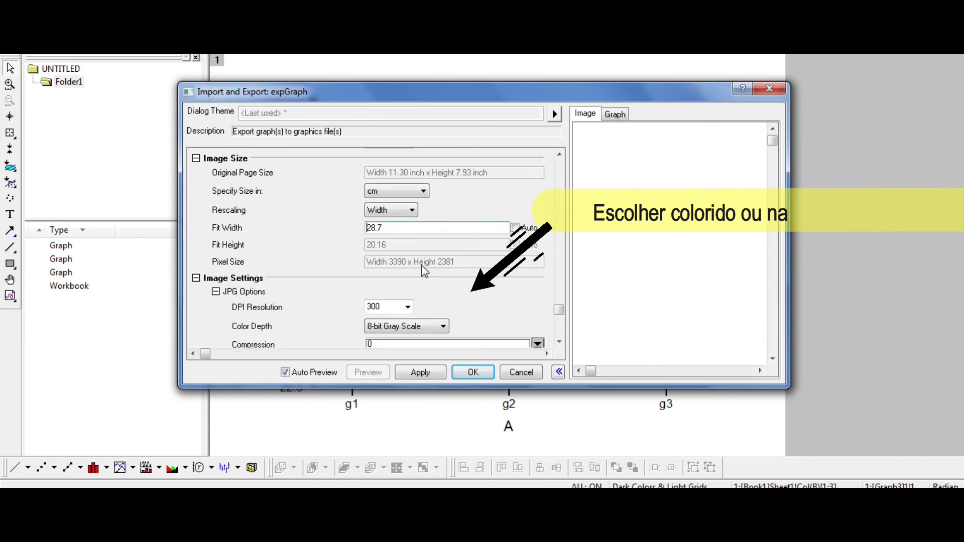
pyautogui.scroll(-1, 424, 272)
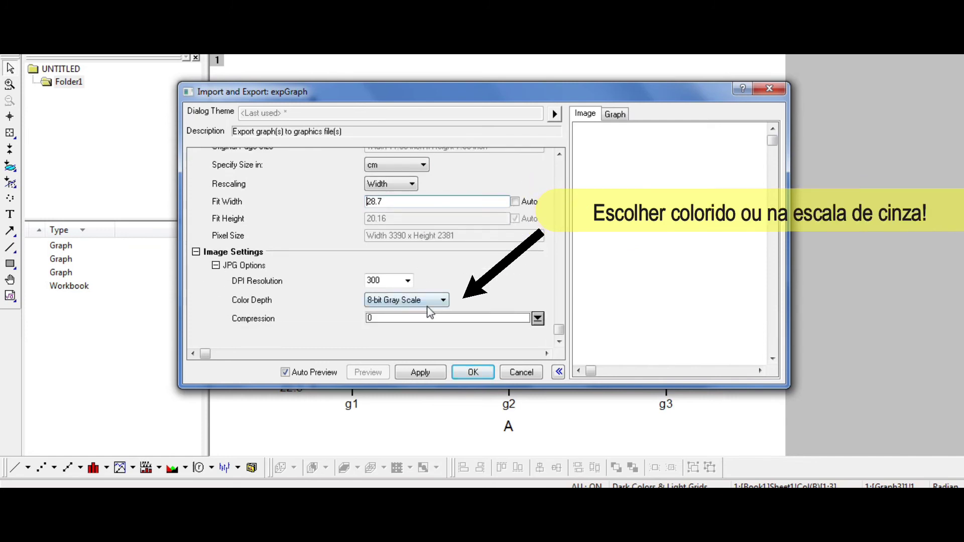
pyautogui.click(426, 302)
pyautogui.click(442, 300)
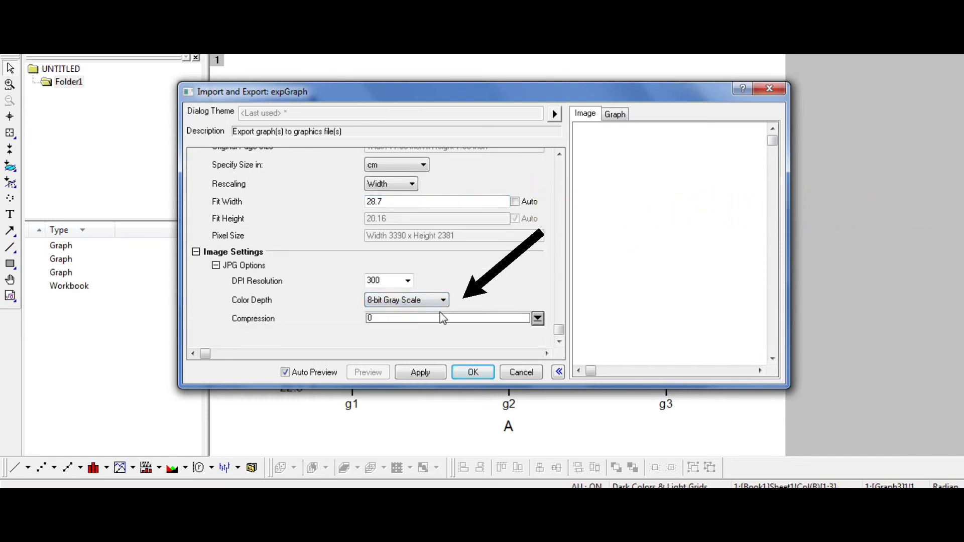
pyautogui.click(408, 281)
pyautogui.click(389, 303)
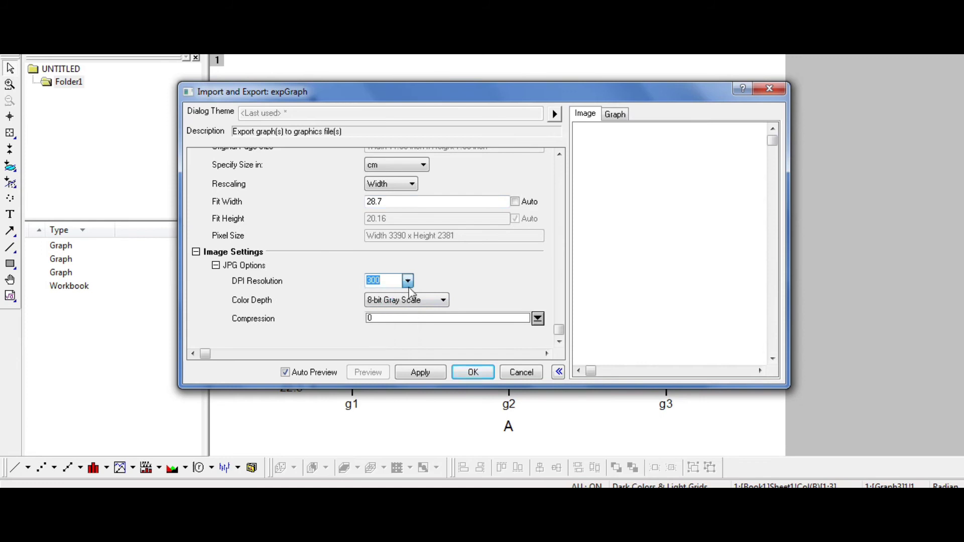
# Check the journal's minimum image size in pixels, and set the export size unit to pixel with a fit width of 1328
pyautogui.scroll(2, 441, 280)
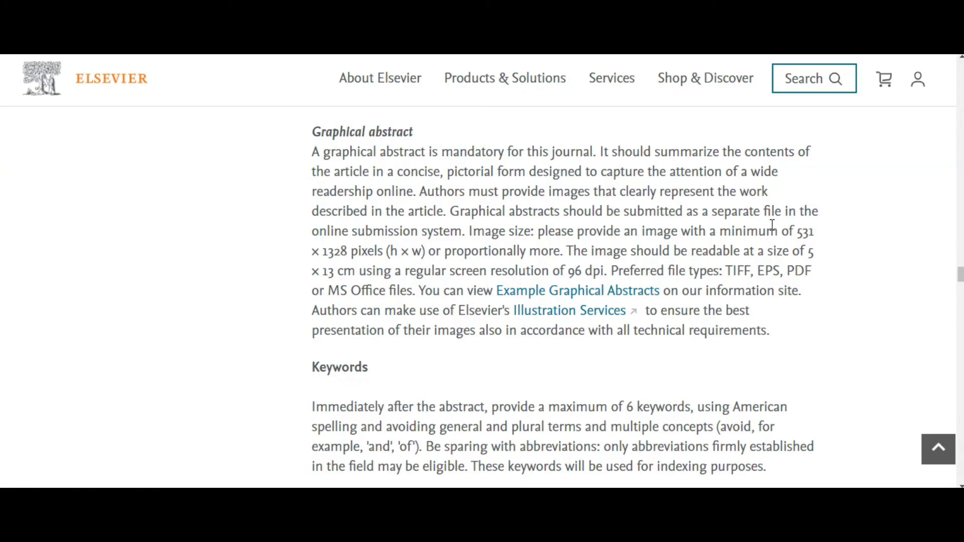
pyautogui.moveTo(731, 231); pyautogui.dragTo(432, 264)
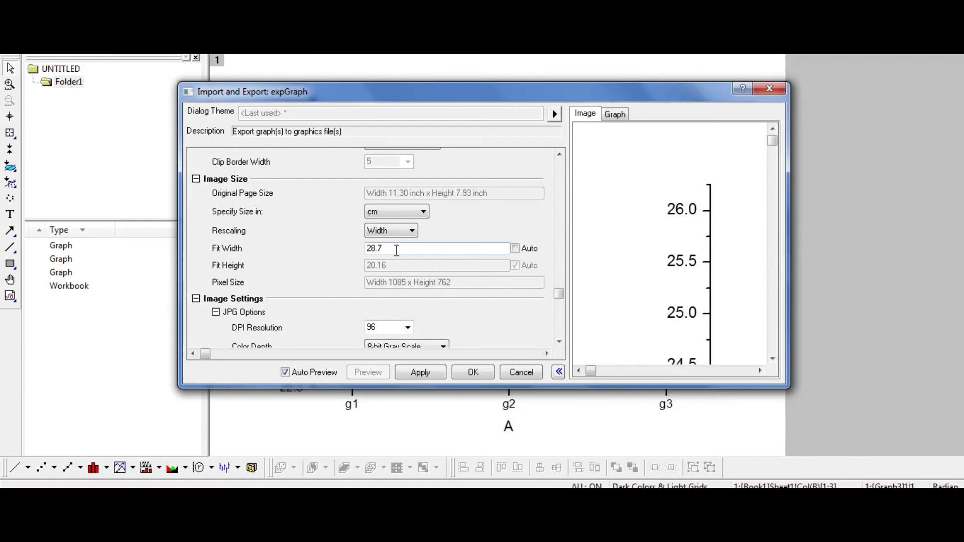
pyautogui.click(391, 230)
pyautogui.click(381, 239)
pyautogui.click(397, 211)
pyautogui.click(404, 242)
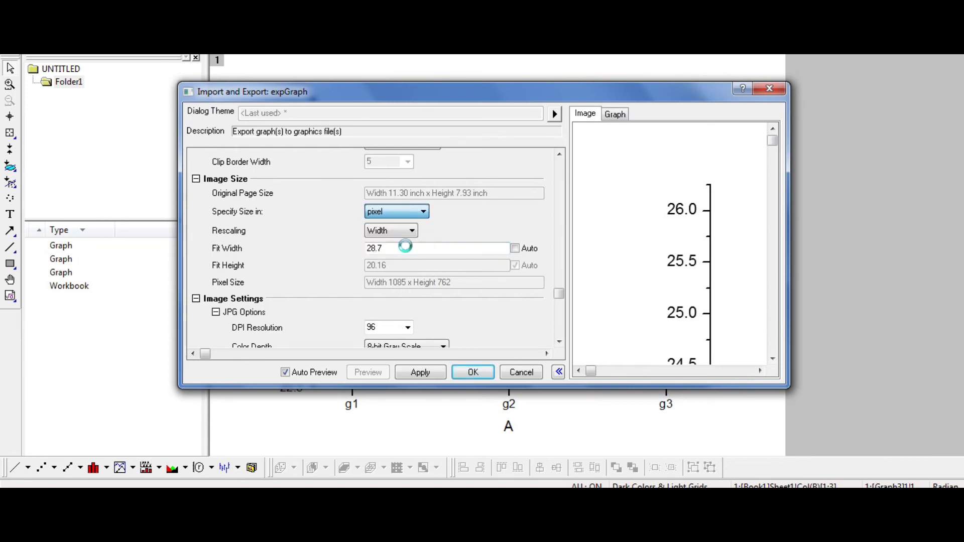
pyautogui.moveTo(396, 249); pyautogui.dragTo(322, 247)
pyautogui.write('1328')
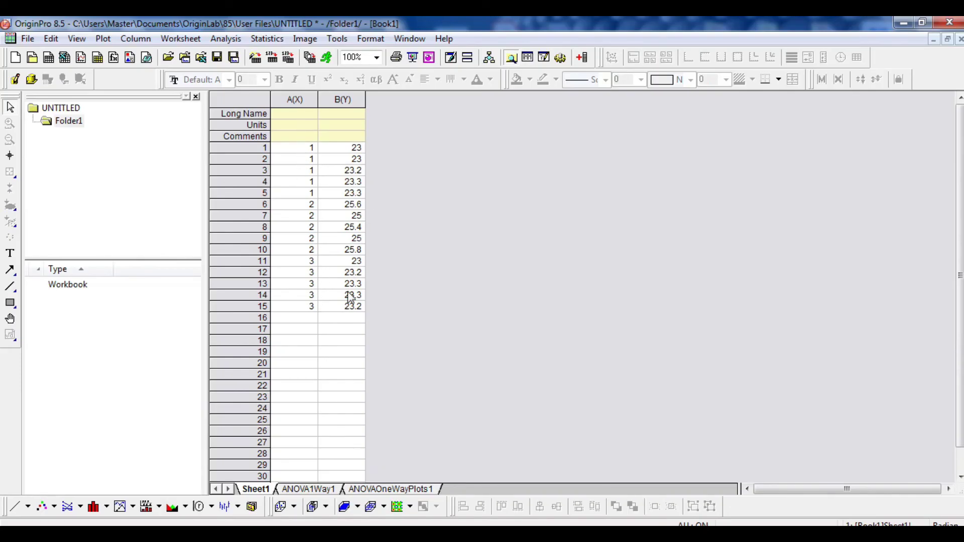
# Set up a one-way ANOVA on indexed data with column A rows 1 to 15 as factor and column B rows 1 to 15 as data
pyautogui.click(263, 40)
pyautogui.moveTo(285, 83)
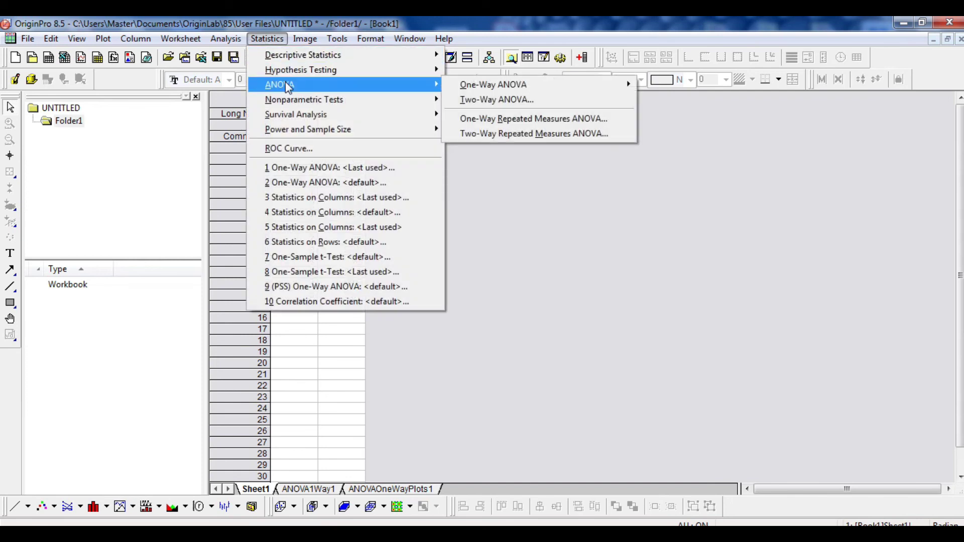
pyautogui.moveTo(468, 86)
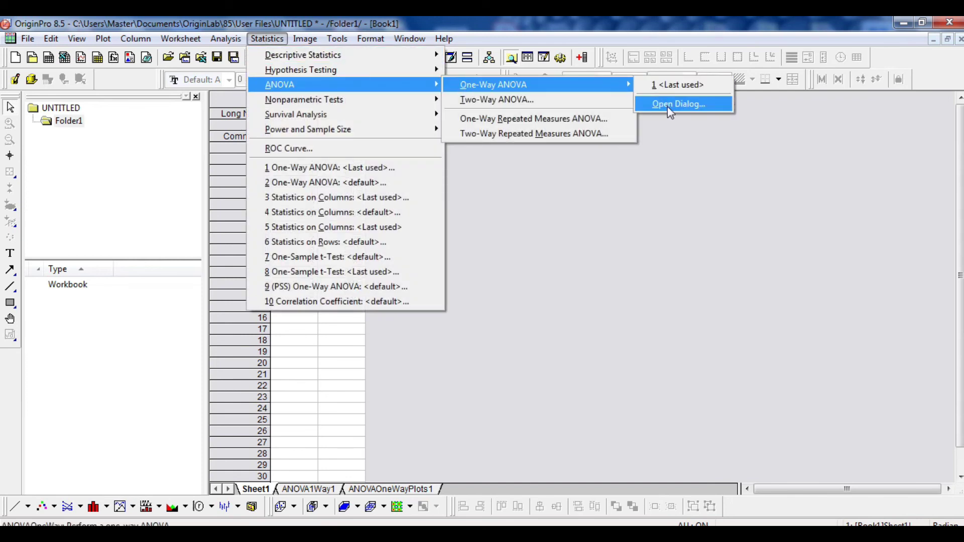
pyautogui.click(667, 104)
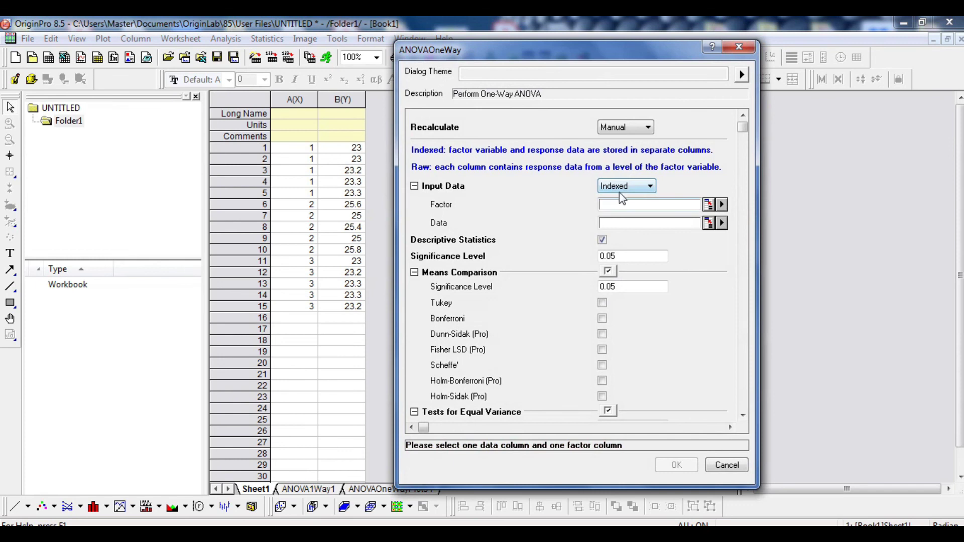
pyautogui.click(708, 206)
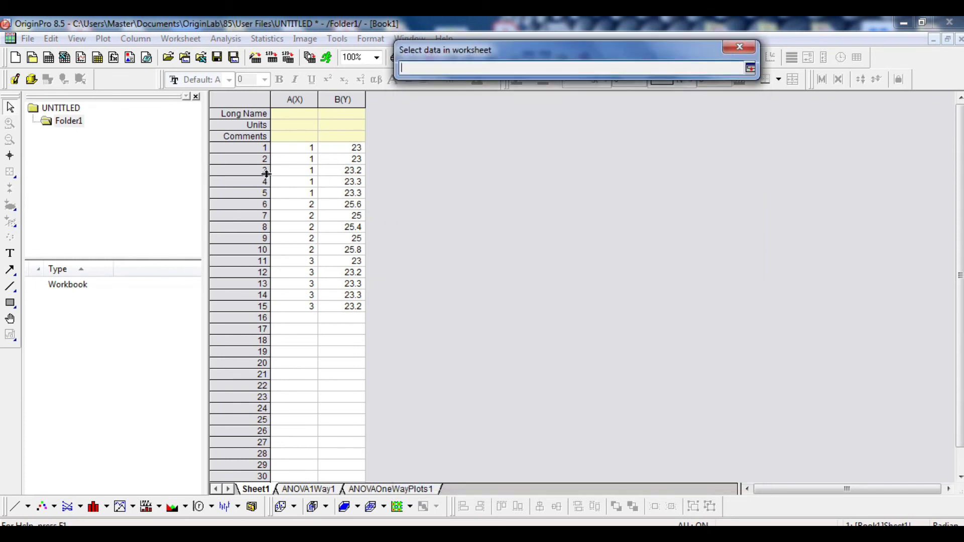
pyautogui.moveTo(296, 151); pyautogui.dragTo(304, 315)
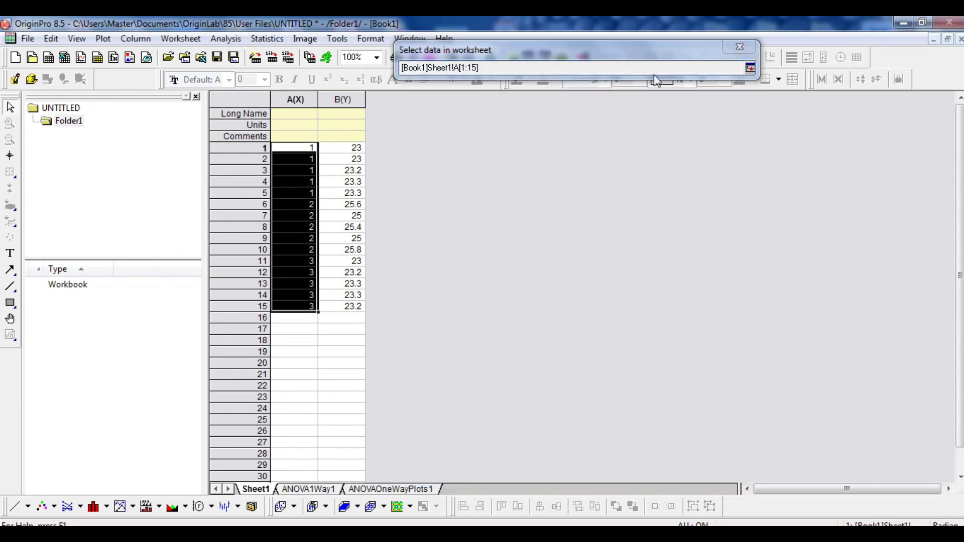
pyautogui.click(708, 223)
pyautogui.moveTo(354, 147); pyautogui.dragTo(351, 305)
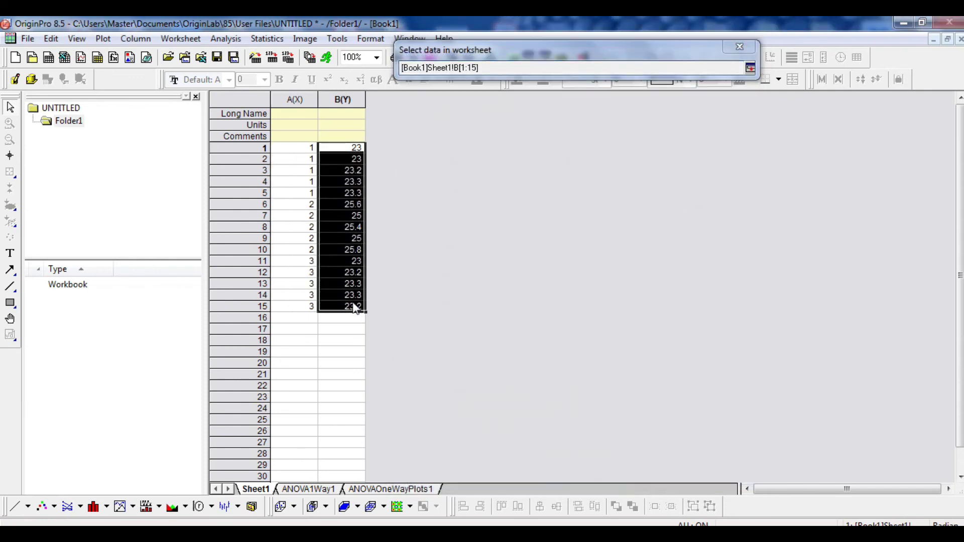
pyautogui.click(750, 68)
# Enable two further options for the one-way ANOVA, run the analysis and look through its report
pyautogui.scroll(-10, 561, 309)
pyautogui.click(602, 317)
pyautogui.click(602, 332)
pyautogui.click(672, 454)
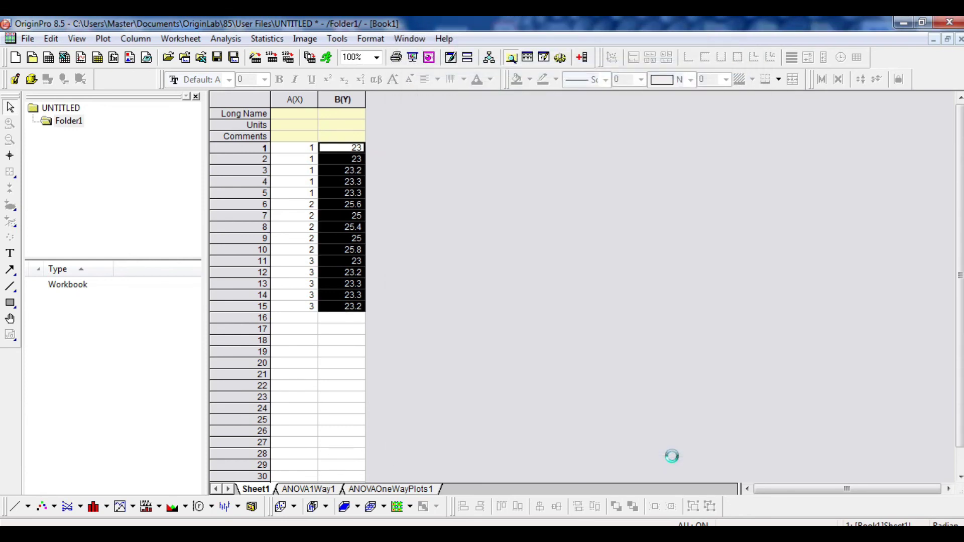
pyautogui.scroll(-3, 363, 416)
pyautogui.scroll(-6, 307, 416)
pyautogui.scroll(-3, 307, 432)
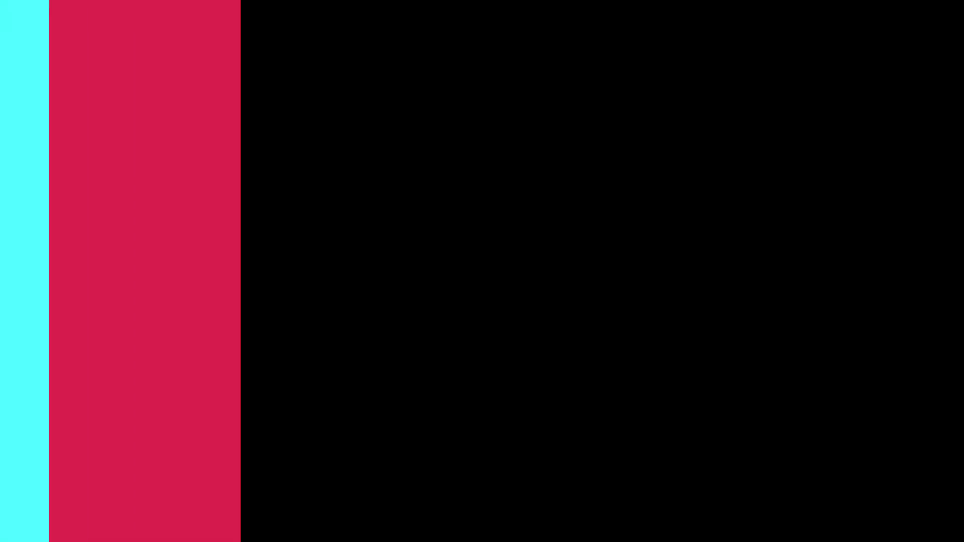